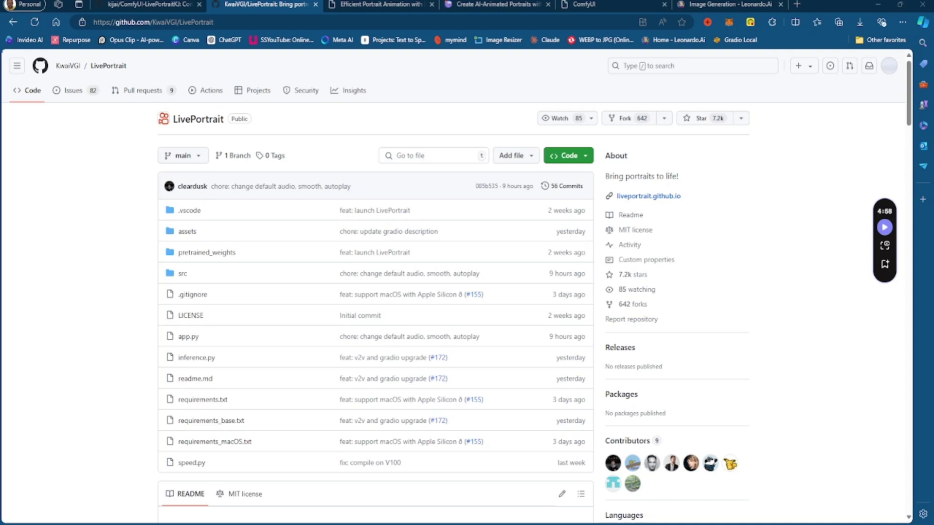
Step: Open the LivePortrait project page and scroll through the self-reenactment comparison videos
{"action": "left_click", "coordinate": [386, 4]}
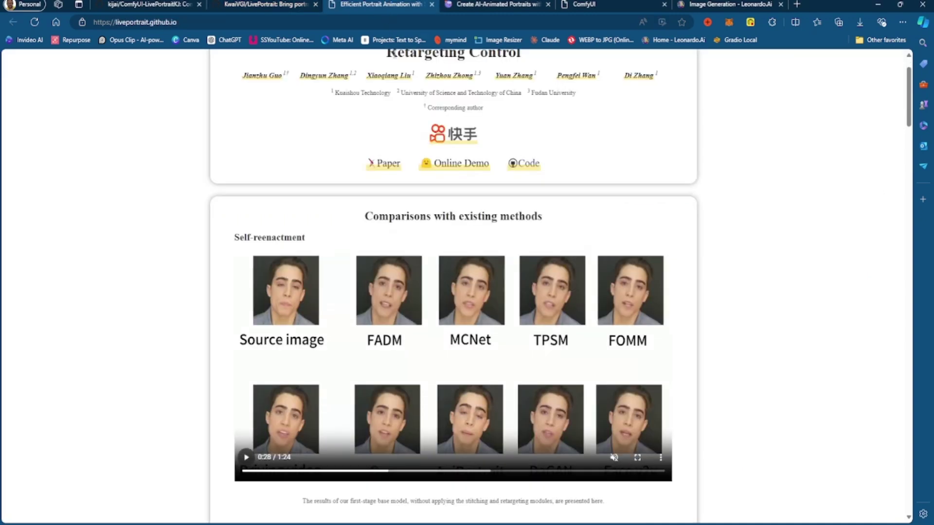
{"action": "scroll", "coordinate": [381, 197], "scroll_direction": "up", "scroll_amount": 1}
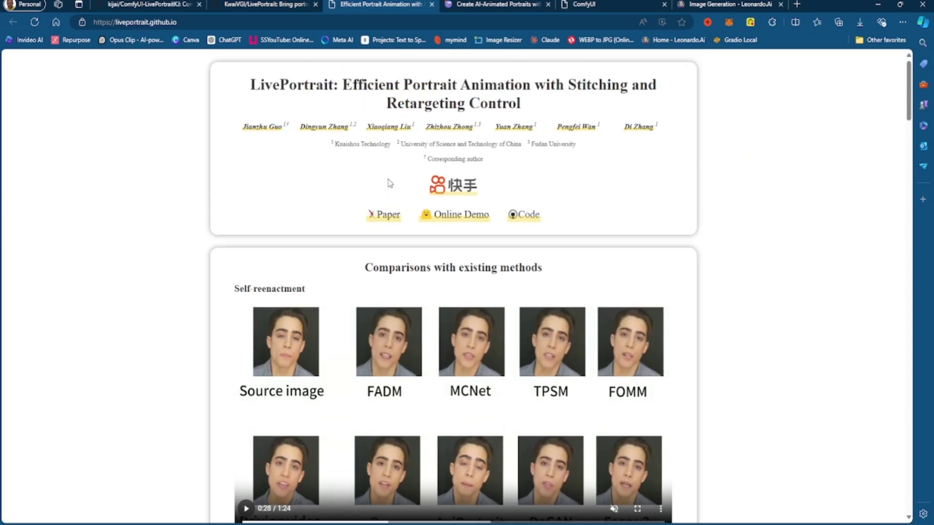
{"action": "scroll", "coordinate": [399, 171], "scroll_direction": "down", "scroll_amount": 3}
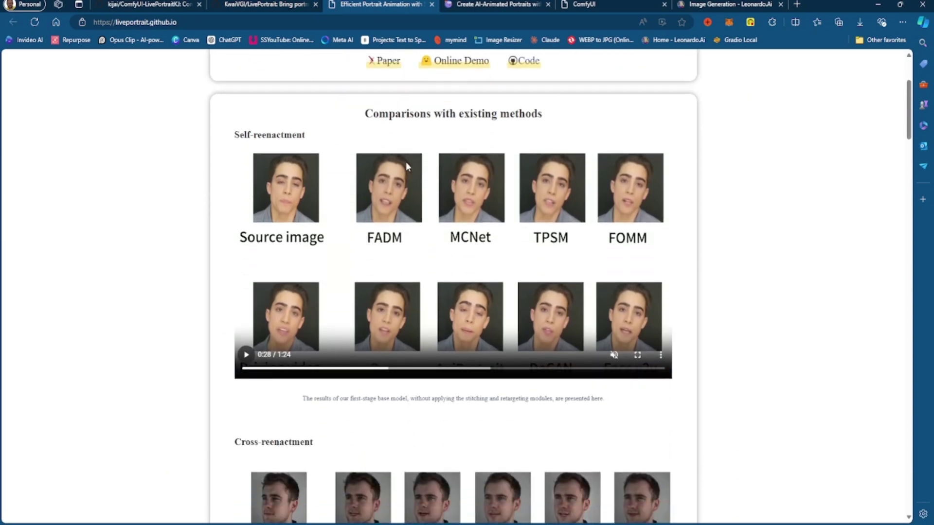
{"action": "scroll", "coordinate": [377, 232], "scroll_direction": "down", "scroll_amount": 1}
{"action": "scroll", "coordinate": [377, 232], "scroll_direction": "down", "scroll_amount": 1}
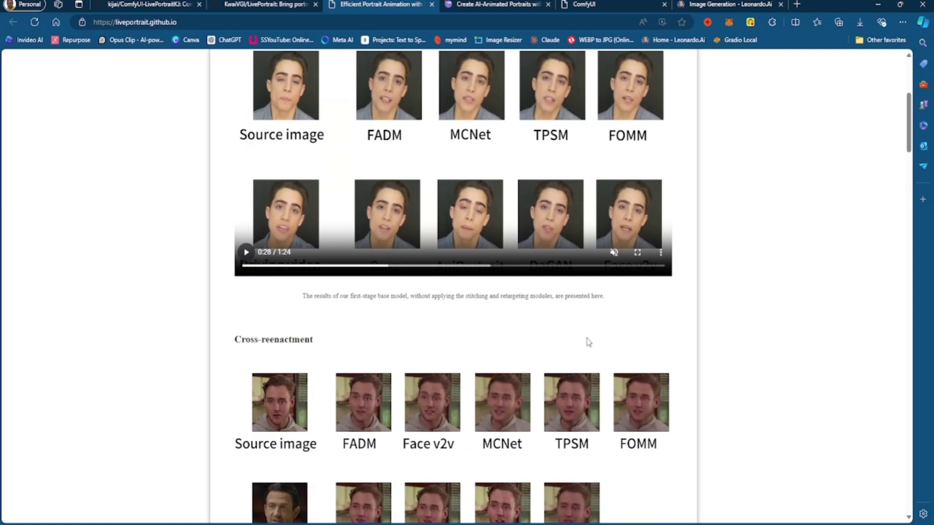
{"action": "scroll", "coordinate": [487, 256], "scroll_direction": "down", "scroll_amount": 1}
{"action": "scroll", "coordinate": [487, 256], "scroll_direction": "down", "scroll_amount": 2}
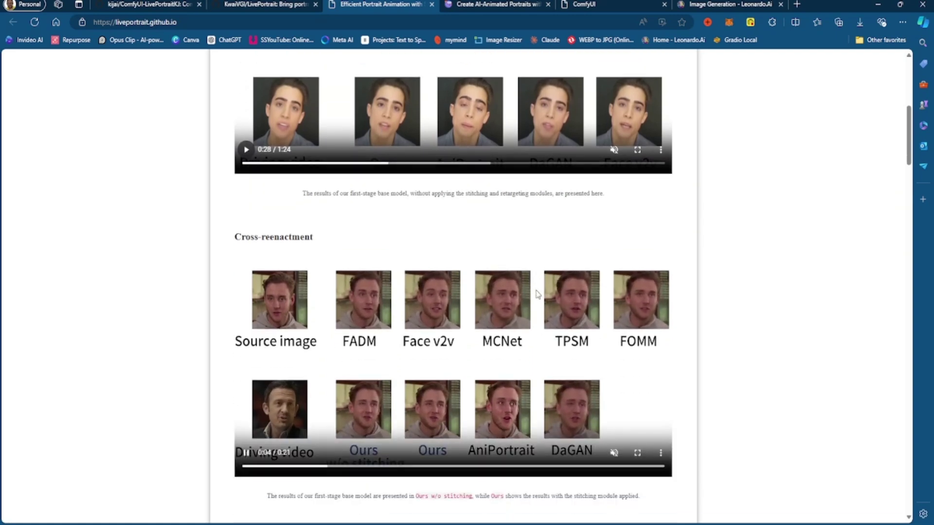
{"action": "scroll", "coordinate": [611, 238], "scroll_direction": "down", "scroll_amount": 3}
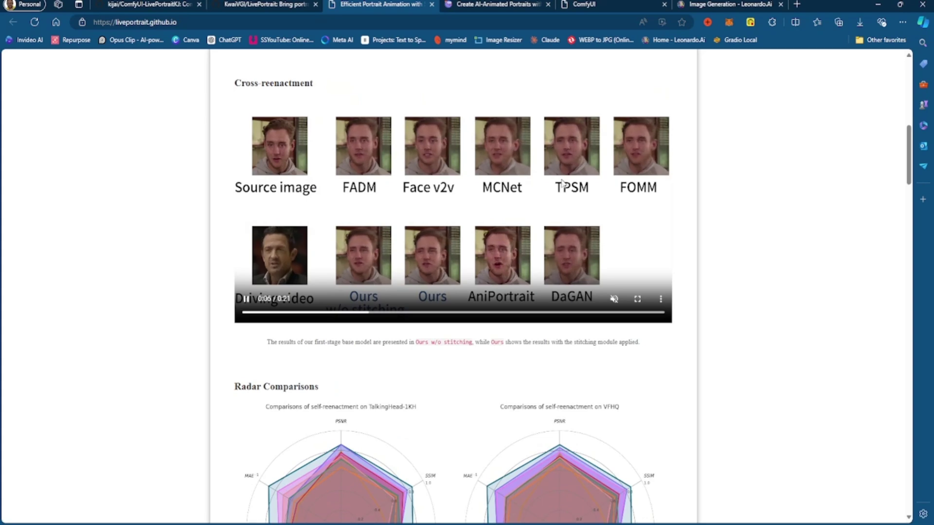
Step: Scroll down to the Cross-reenactment grid comparing Ours with FADM, Face v2v and AniPortrait
{"action": "scroll", "coordinate": [584, 224], "scroll_direction": "up", "scroll_amount": 7}
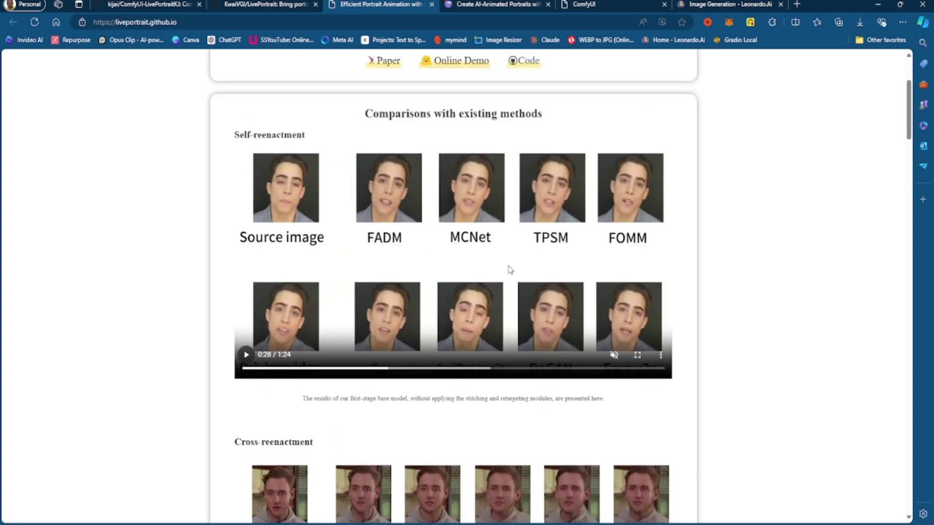
{"action": "scroll", "coordinate": [523, 290], "scroll_direction": "down", "scroll_amount": 2}
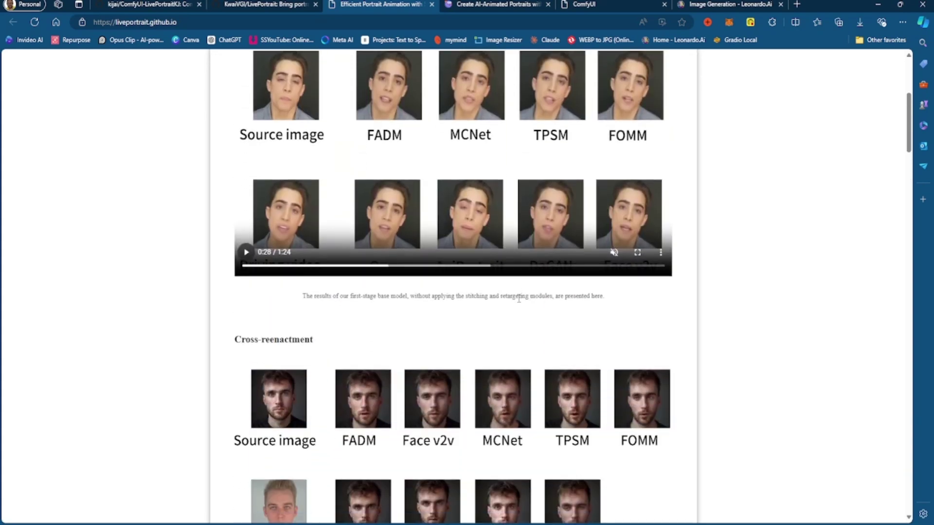
{"action": "scroll", "coordinate": [410, 409], "scroll_direction": "down", "scroll_amount": 1}
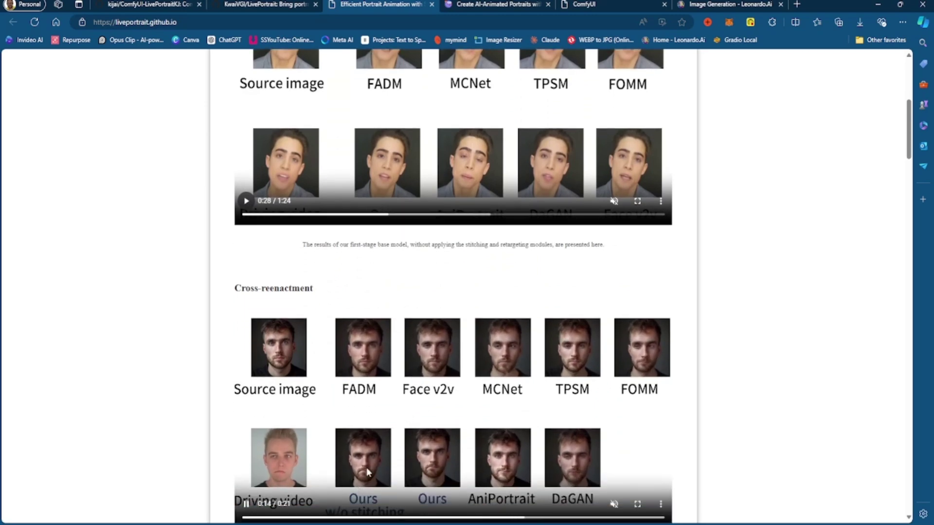
{"action": "scroll", "coordinate": [366, 422], "scroll_direction": "down", "scroll_amount": 1}
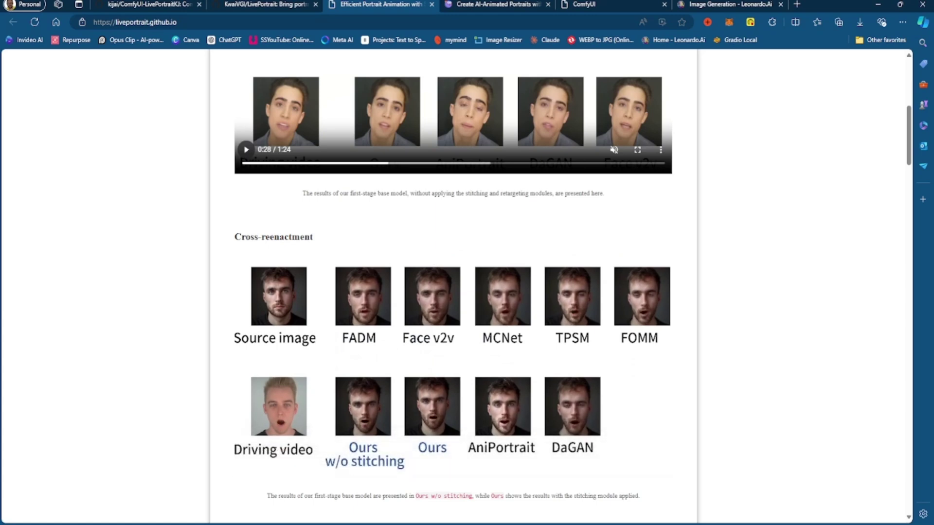
{"action": "mouse_move", "coordinate": [256, 366]}
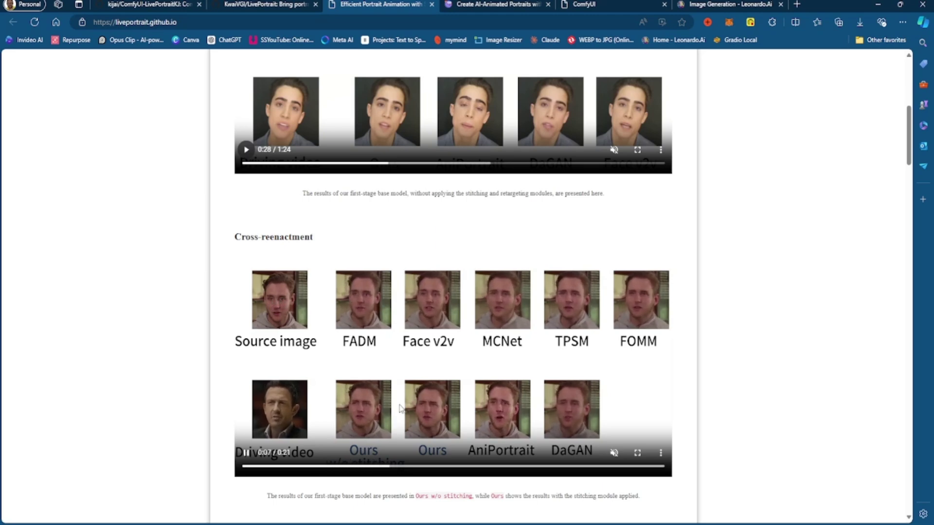
Step: Scroll past Radar Comparisons to the 'Portrait animation from a still image with stitching' video
{"action": "scroll", "coordinate": [375, 352], "scroll_direction": "down", "scroll_amount": 7}
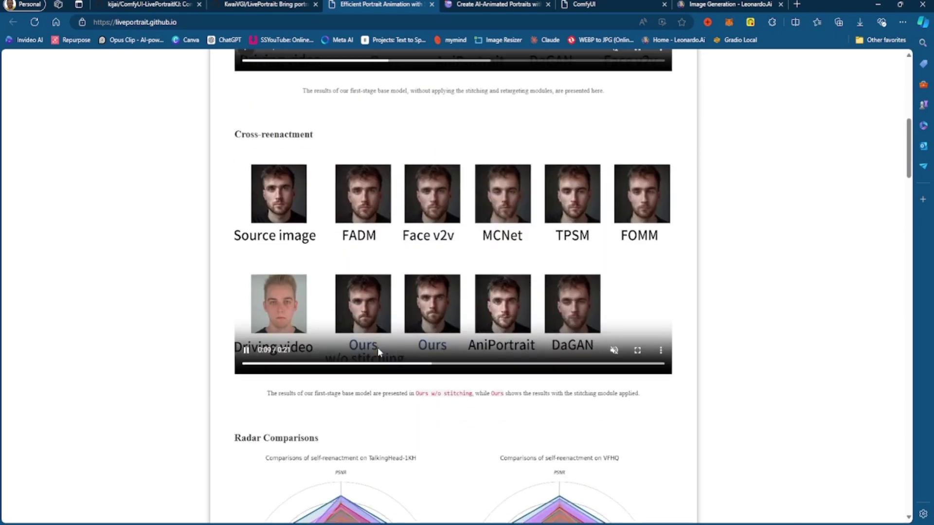
{"action": "scroll", "coordinate": [309, 286], "scroll_direction": "down", "scroll_amount": 8}
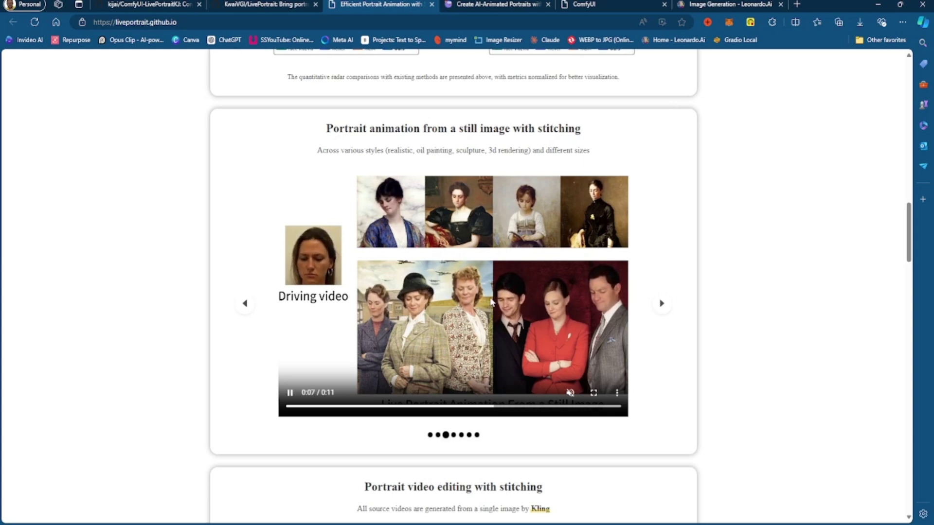
Step: Scroll down to the 'Portrait video editing with stitching' demo of Kling-generated source videos
{"action": "scroll", "coordinate": [509, 288], "scroll_direction": "down", "scroll_amount": 1}
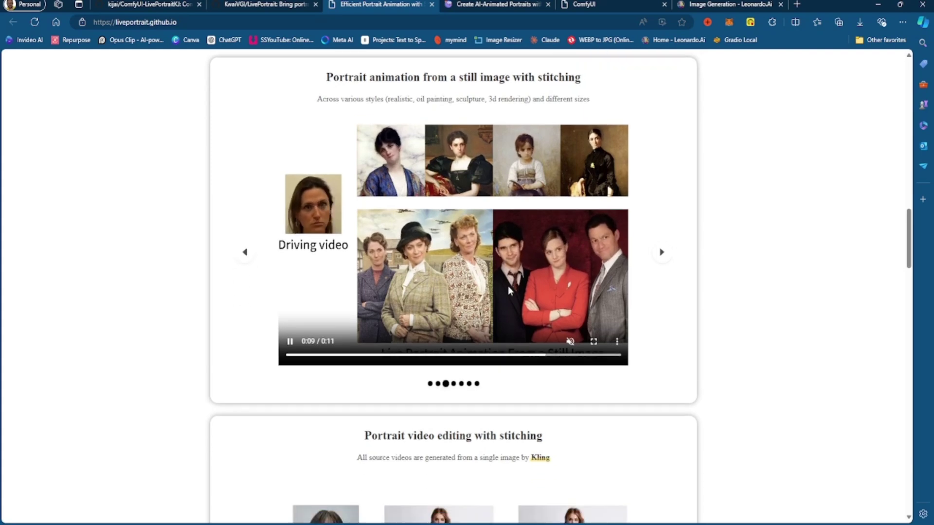
{"action": "scroll", "coordinate": [510, 284], "scroll_direction": "up", "scroll_amount": 1}
{"action": "scroll", "coordinate": [486, 282], "scroll_direction": "down", "scroll_amount": 4}
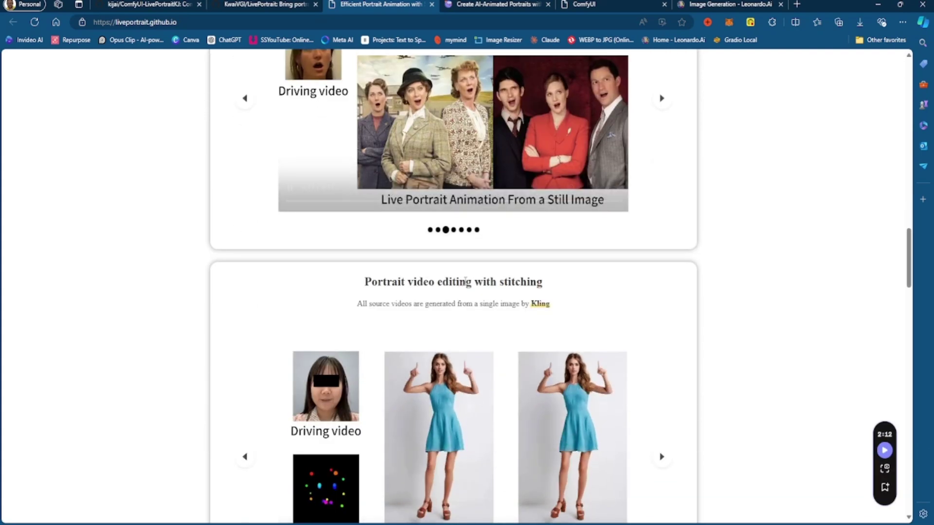
{"action": "scroll", "coordinate": [444, 275], "scroll_direction": "down", "scroll_amount": 2}
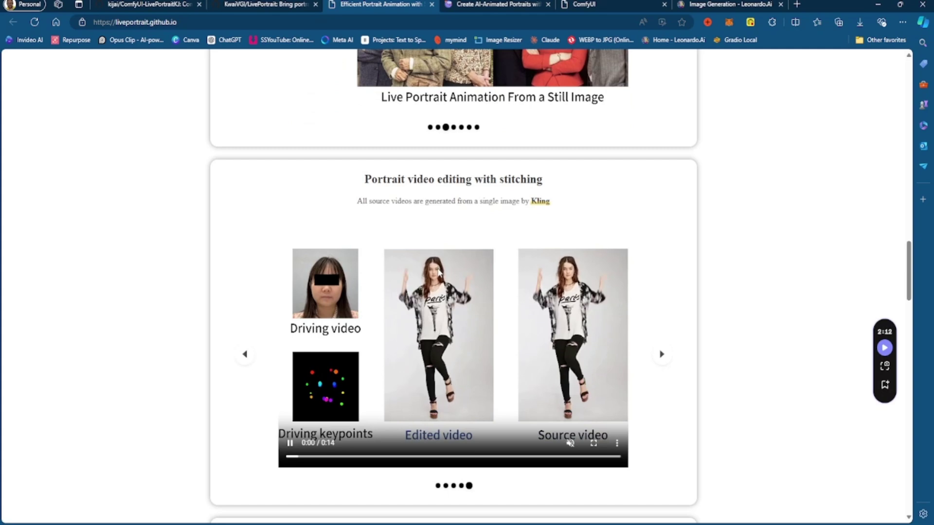
{"action": "scroll", "coordinate": [440, 274], "scroll_direction": "down", "scroll_amount": 2}
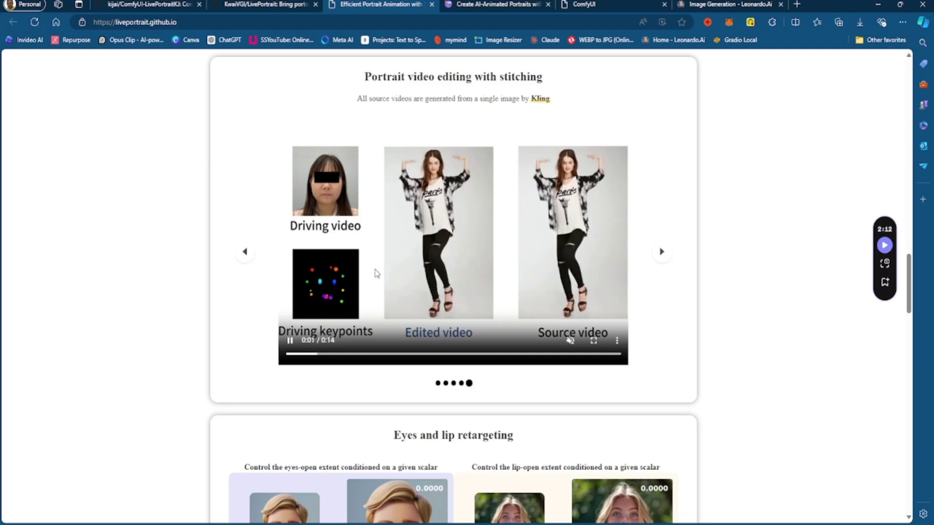
Step: Step the carousel to the Girl with a Pearl Earring example and back to the dancing woman
{"action": "scroll", "coordinate": [341, 261], "scroll_direction": "down", "scroll_amount": 3}
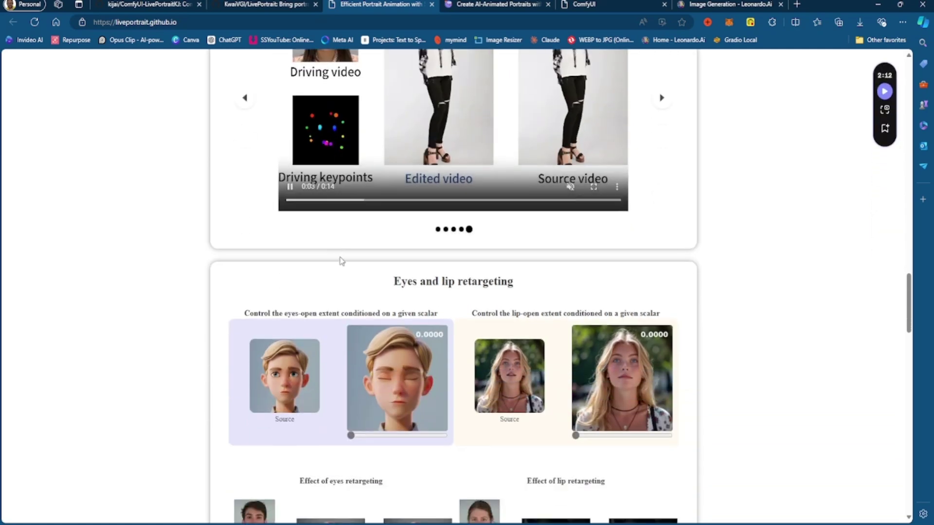
{"action": "scroll", "coordinate": [340, 260], "scroll_direction": "up", "scroll_amount": 4}
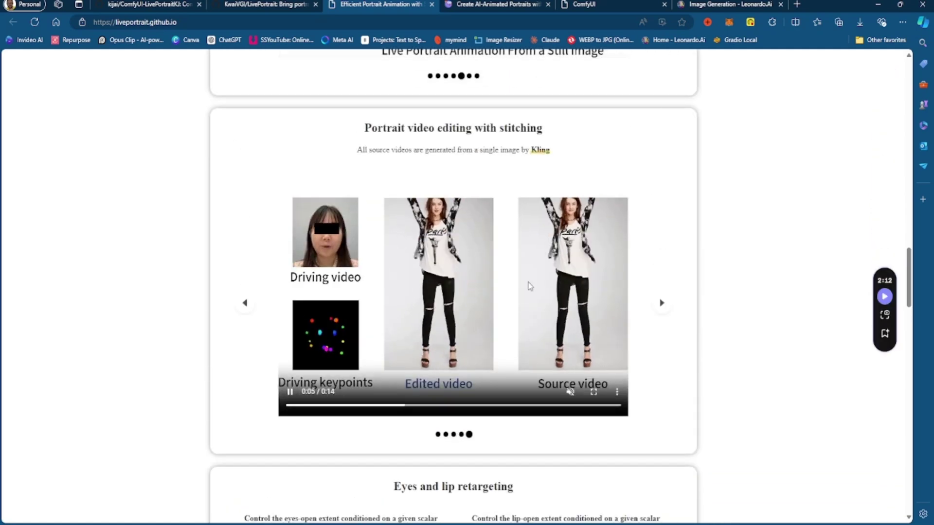
{"action": "left_click", "coordinate": [665, 304]}
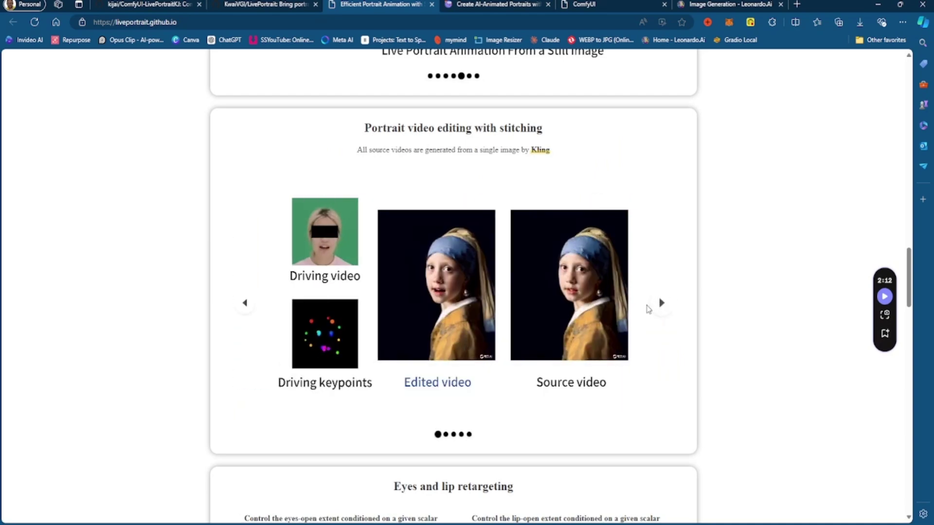
{"action": "left_click", "coordinate": [247, 303]}
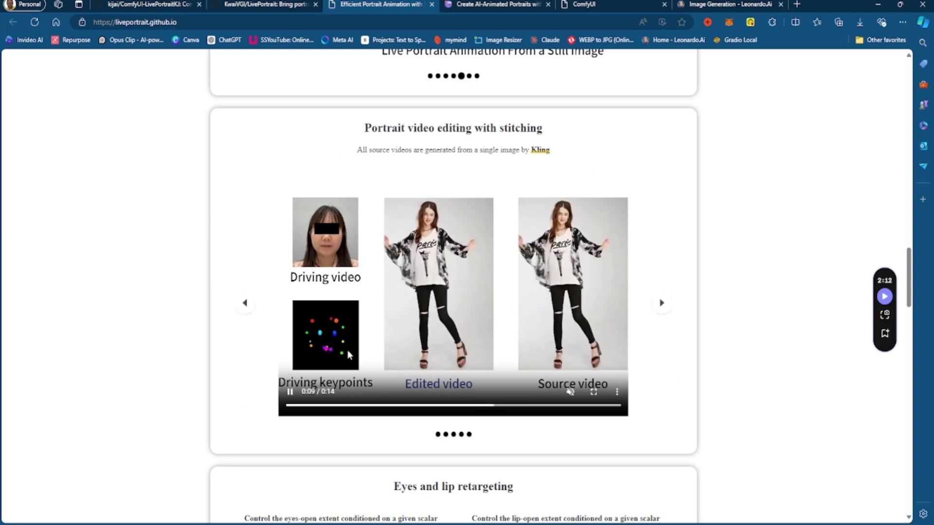
Step: In the 'Eyes and lip retargeting' demo, set the cartoon boy's eyes-open slider to 0.5356
{"action": "scroll", "coordinate": [371, 322], "scroll_direction": "down", "scroll_amount": 5}
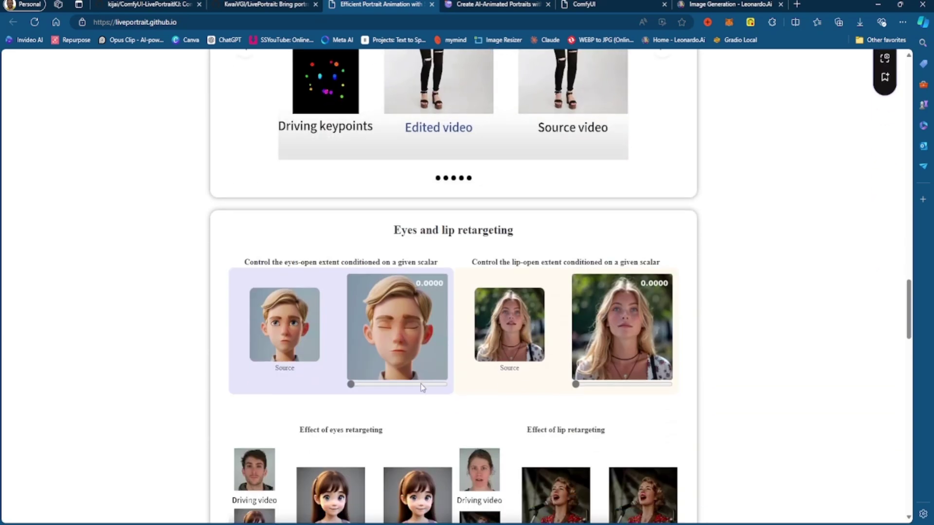
{"action": "scroll", "coordinate": [506, 394], "scroll_direction": "down", "scroll_amount": 2}
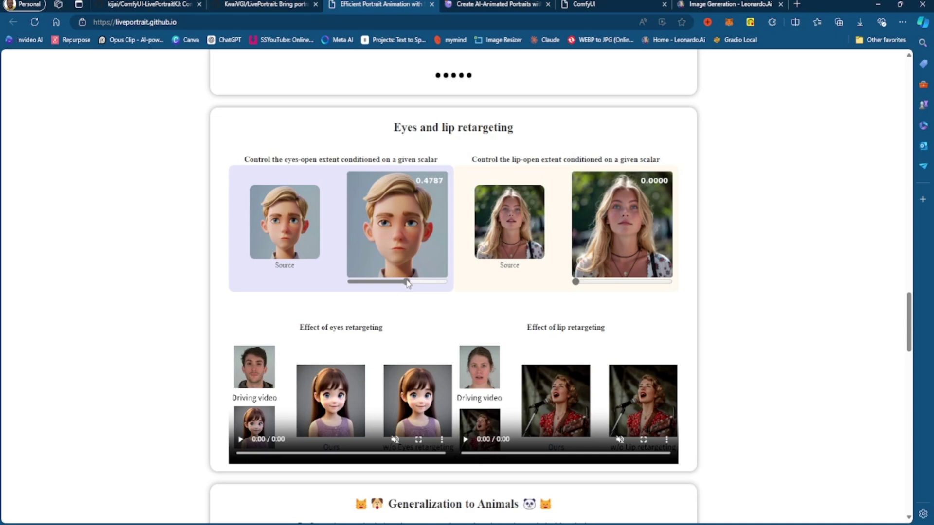
{"action": "left_click_drag", "start_coordinate": [379, 287], "coordinate": [365, 287]}
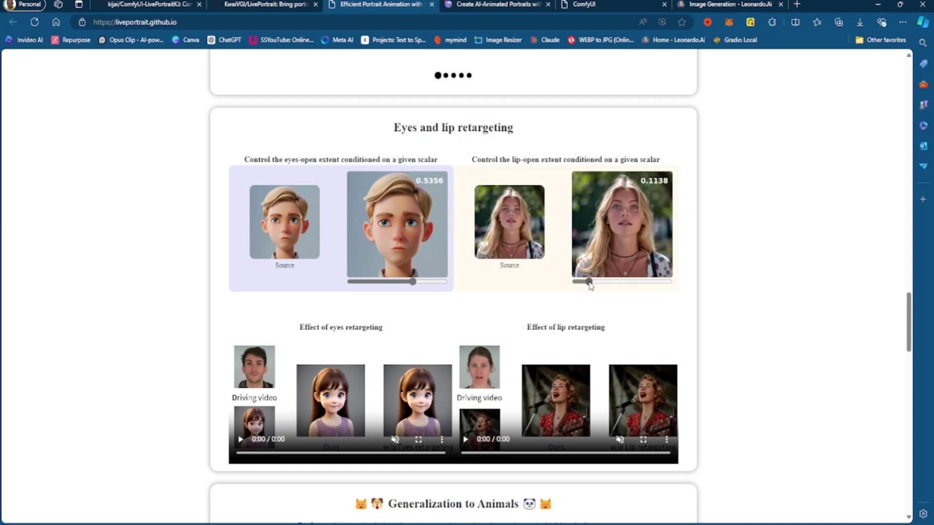
Step: Widen the woman's lip-open slider to 0.3213, then bring it back to 0.1707
{"action": "scroll", "coordinate": [588, 320], "scroll_direction": "up", "scroll_amount": 1}
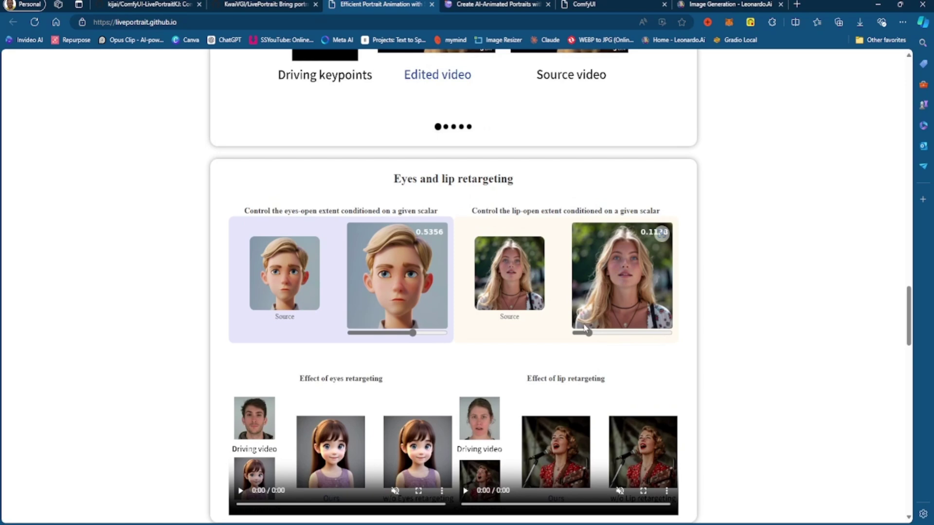
{"action": "left_click_drag", "start_coordinate": [590, 334], "coordinate": [611, 333]}
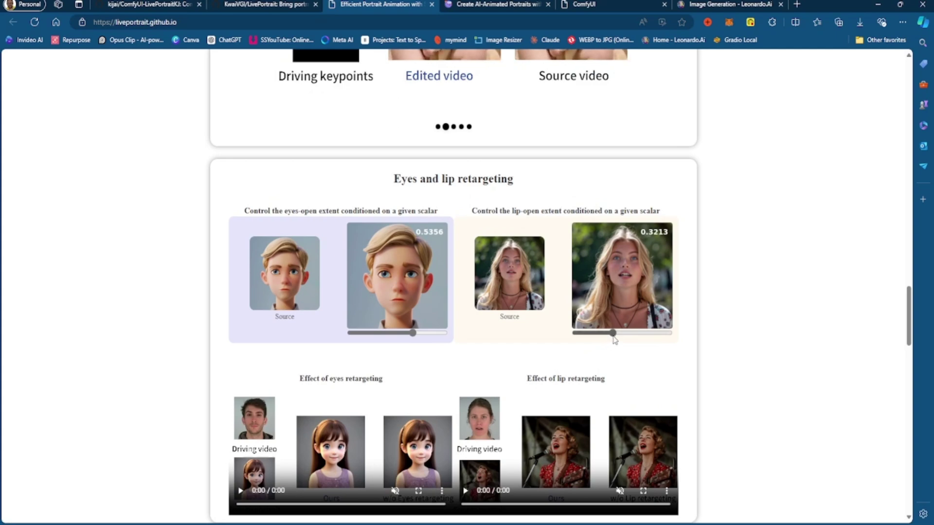
{"action": "left_click_drag", "start_coordinate": [614, 338], "coordinate": [595, 335]}
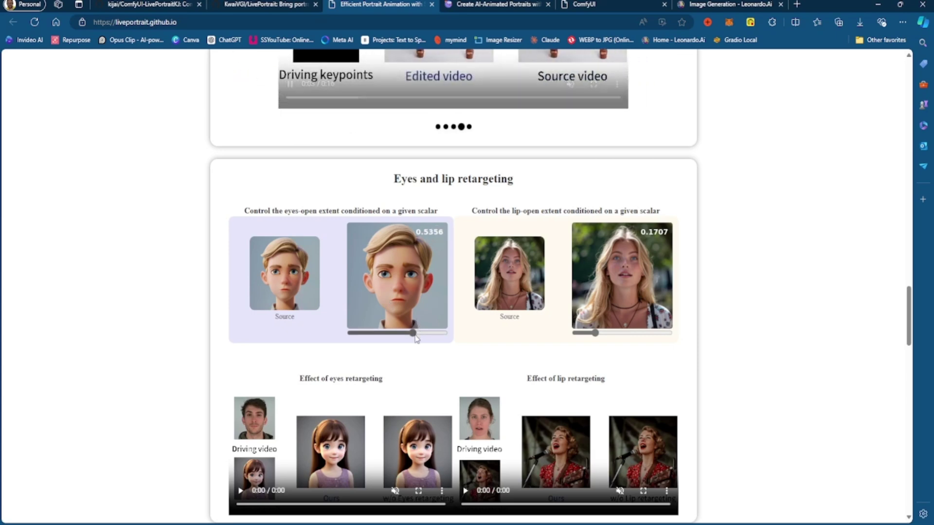
{"action": "scroll", "coordinate": [415, 348], "scroll_direction": "down", "scroll_amount": 2}
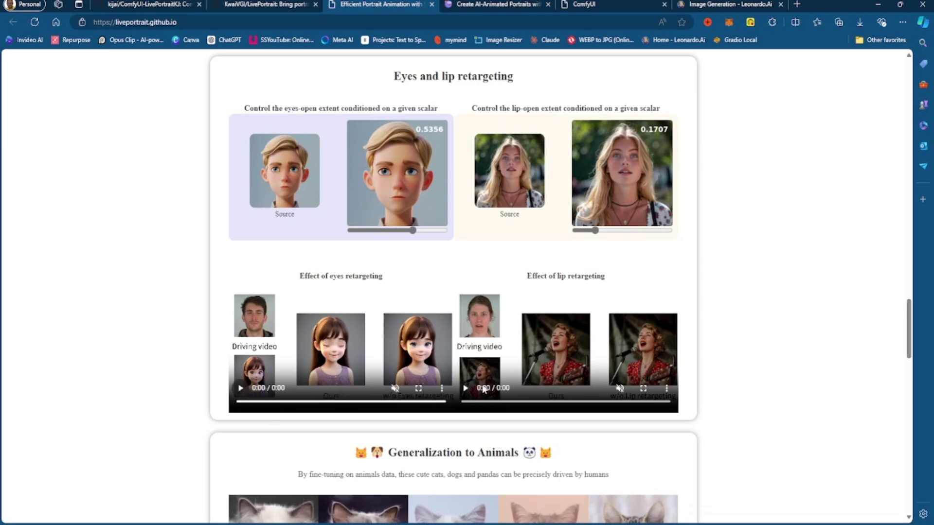
{"action": "left_click", "coordinate": [466, 388]}
{"action": "left_click", "coordinate": [465, 388]}
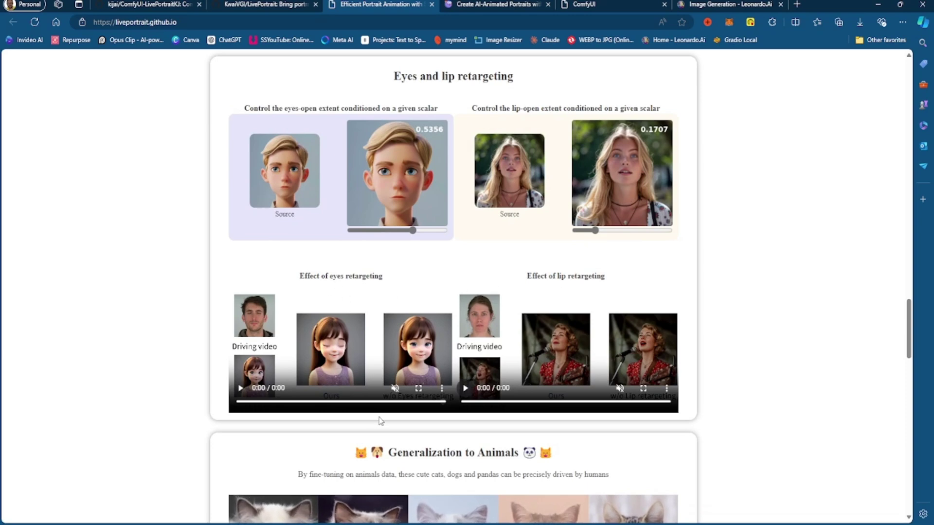
{"action": "scroll", "coordinate": [384, 438], "scroll_direction": "down", "scroll_amount": 1}
{"action": "scroll", "coordinate": [384, 438], "scroll_direction": "down", "scroll_amount": 2}
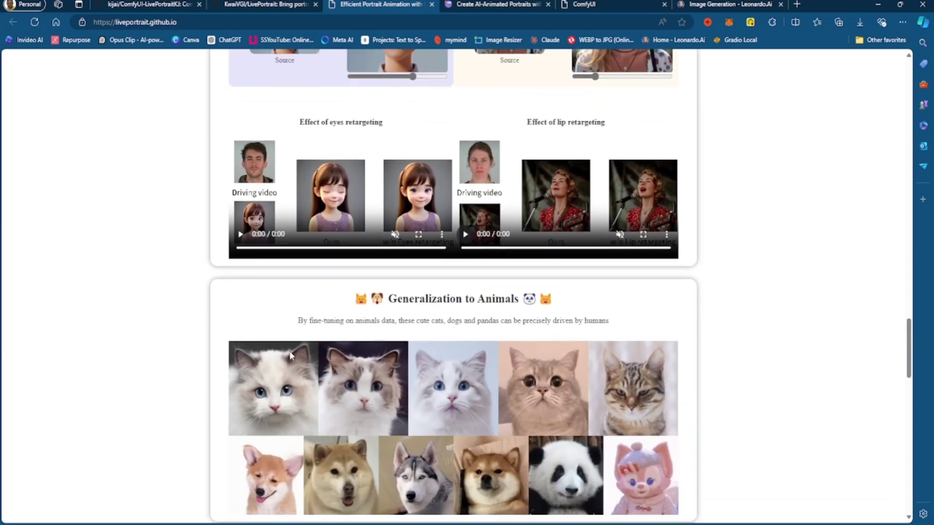
{"action": "scroll", "coordinate": [500, 329], "scroll_direction": "down", "scroll_amount": 2}
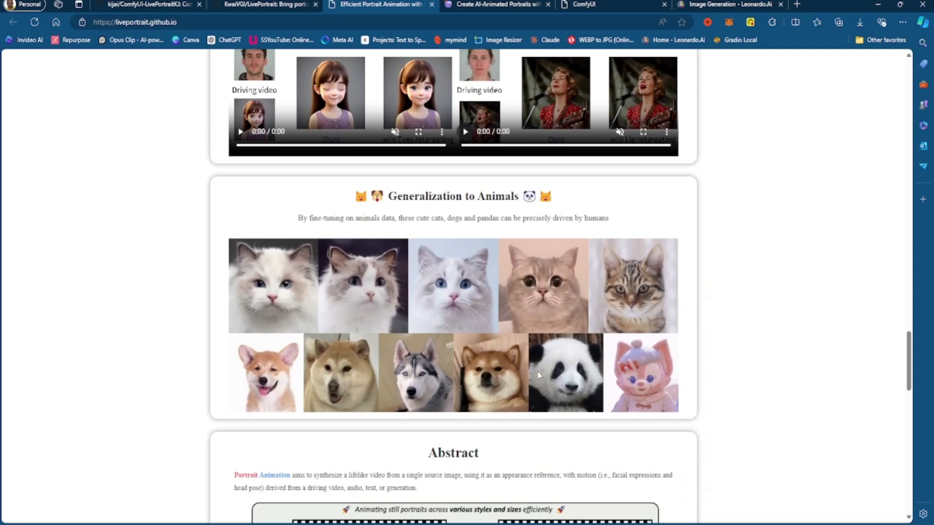
{"action": "scroll", "coordinate": [628, 379], "scroll_direction": "down", "scroll_amount": 3}
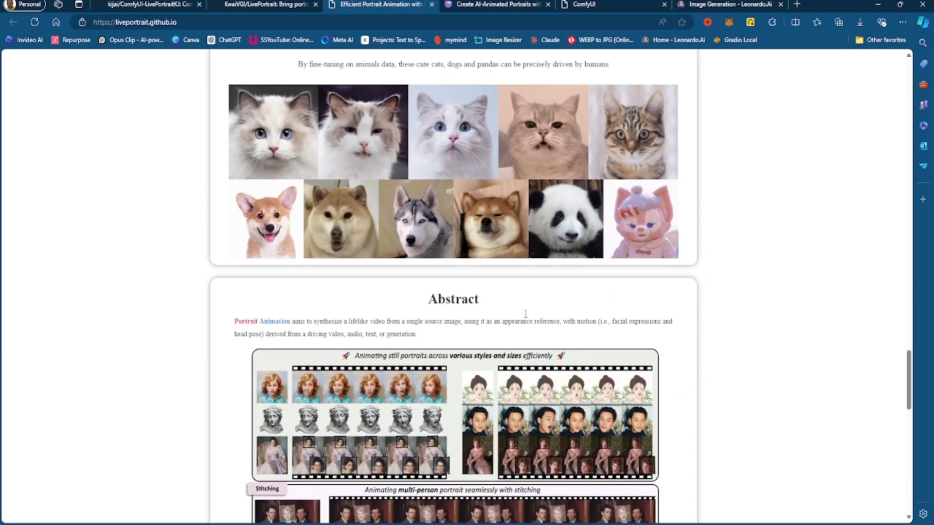
{"action": "scroll", "coordinate": [431, 265], "scroll_direction": "down", "scroll_amount": 2}
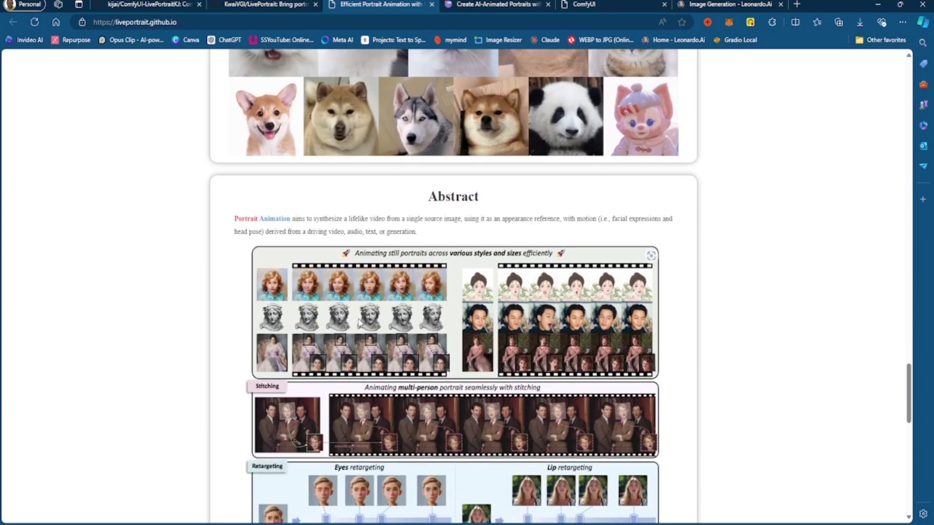
{"action": "scroll", "coordinate": [363, 316], "scroll_direction": "down", "scroll_amount": 6}
{"action": "scroll", "coordinate": [364, 315], "scroll_direction": "down", "scroll_amount": 8}
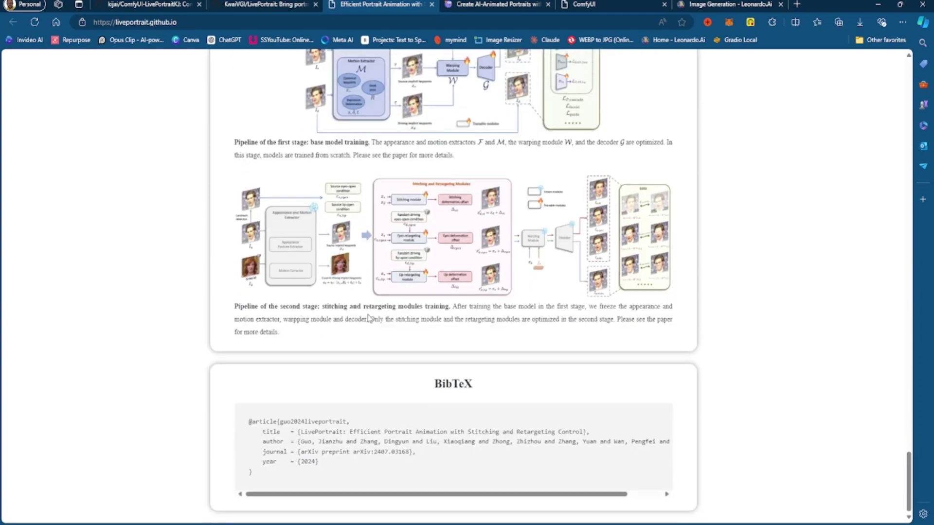
{"action": "scroll", "coordinate": [368, 317], "scroll_direction": "up", "scroll_amount": 3}
{"action": "scroll", "coordinate": [369, 318], "scroll_direction": "down", "scroll_amount": 3}
{"action": "scroll", "coordinate": [369, 319], "scroll_direction": "up", "scroll_amount": 15}
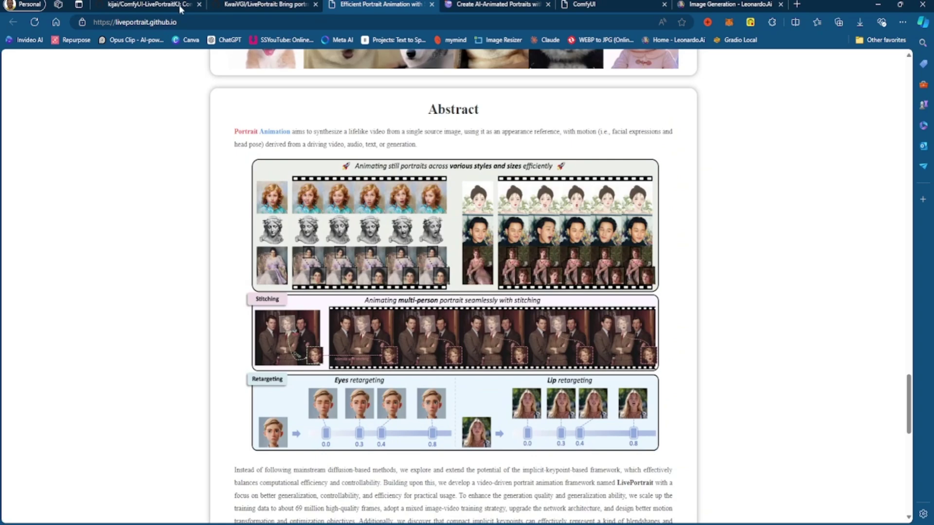
Step: Glance at the ComfyUI-LivePortraitKJ repository, then return to the KwaiVGI/LivePortrait README
{"action": "left_click", "coordinate": [155, 4]}
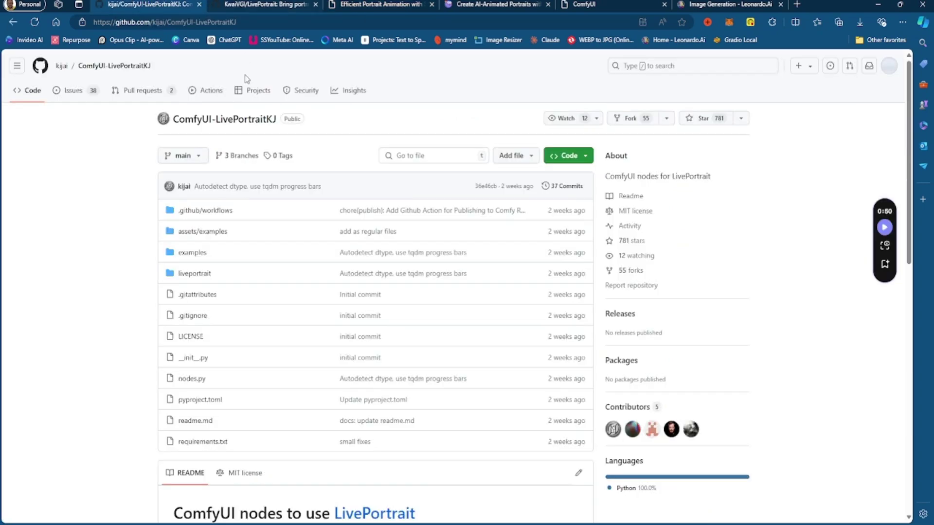
{"action": "scroll", "coordinate": [304, 323], "scroll_direction": "down", "scroll_amount": 4}
{"action": "scroll", "coordinate": [307, 302], "scroll_direction": "up", "scroll_amount": 4}
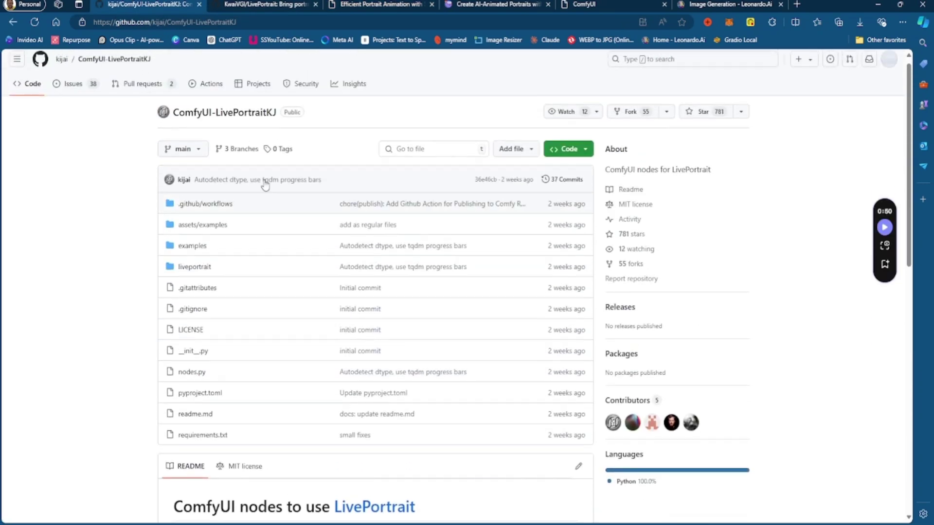
{"action": "left_click", "coordinate": [244, 4]}
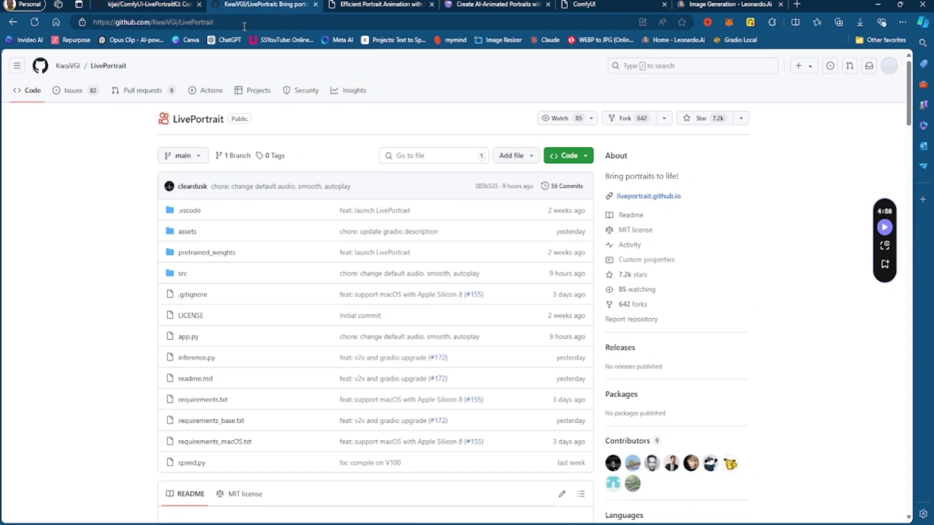
{"action": "scroll", "coordinate": [308, 318], "scroll_direction": "down", "scroll_amount": 18}
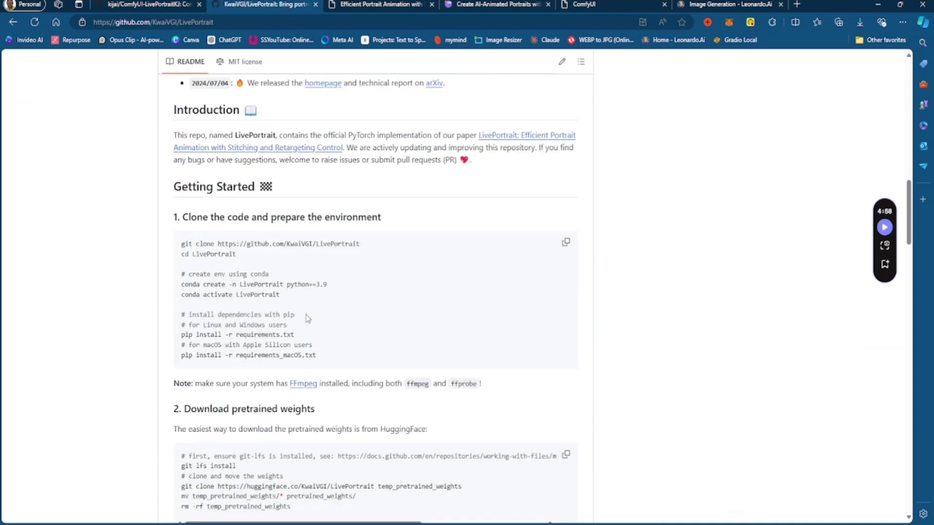
{"action": "scroll", "coordinate": [308, 319], "scroll_direction": "up", "scroll_amount": 11}
Step: In Getting Started, highlight the conda create and conda activate LivePortrait commands
{"action": "scroll", "coordinate": [305, 300], "scroll_direction": "down", "scroll_amount": 7}
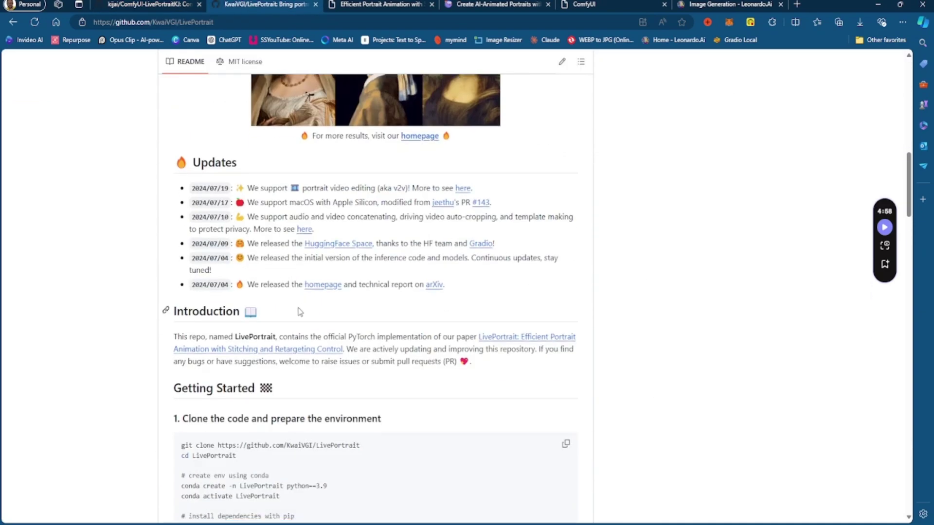
{"action": "scroll", "coordinate": [300, 312], "scroll_direction": "down", "scroll_amount": 6}
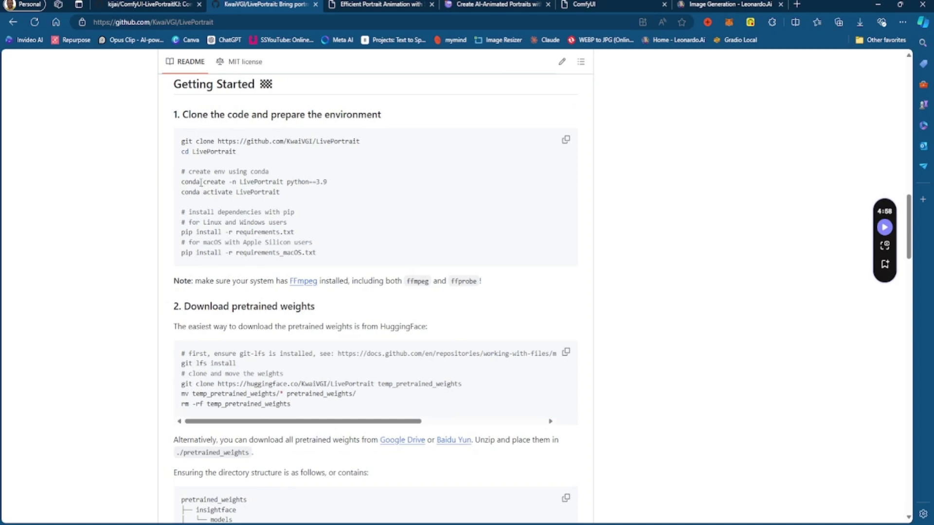
{"action": "left_click_drag", "start_coordinate": [183, 182], "coordinate": [336, 187]}
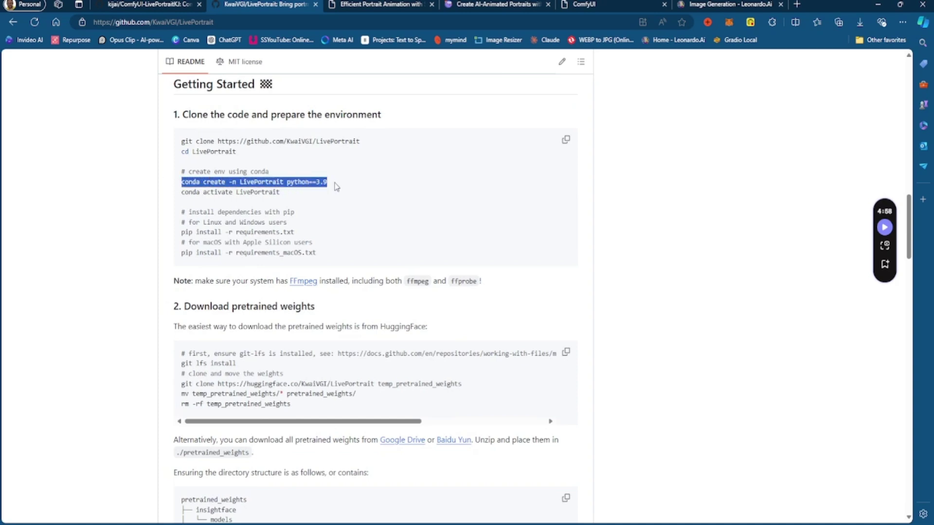
{"action": "scroll", "coordinate": [308, 213], "scroll_direction": "up", "scroll_amount": 1}
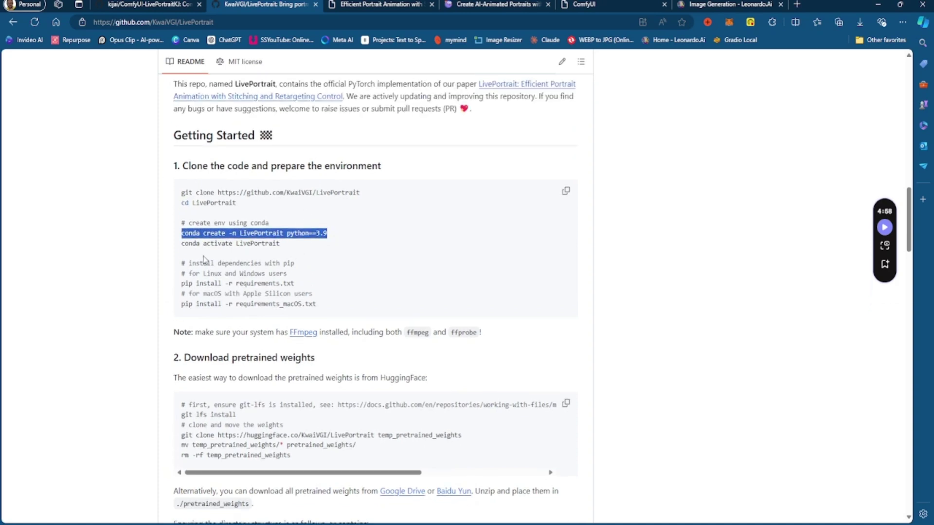
{"action": "scroll", "coordinate": [190, 316], "scroll_direction": "up", "scroll_amount": 2}
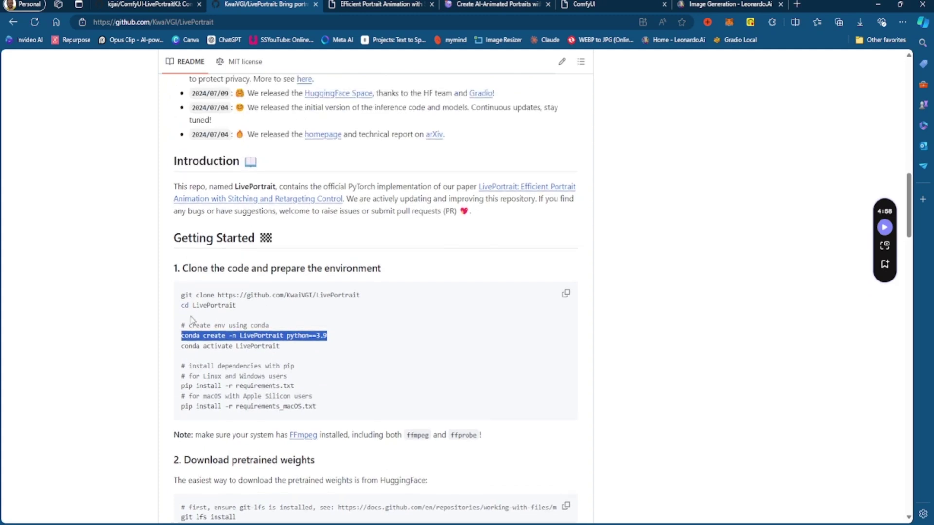
{"action": "left_click_drag", "start_coordinate": [180, 346], "coordinate": [282, 346]}
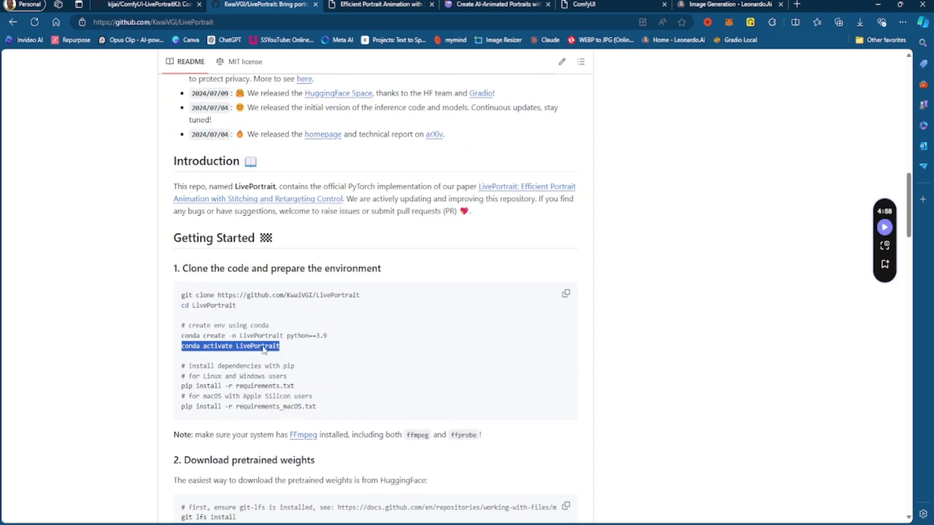
{"action": "left_click", "coordinate": [269, 363]}
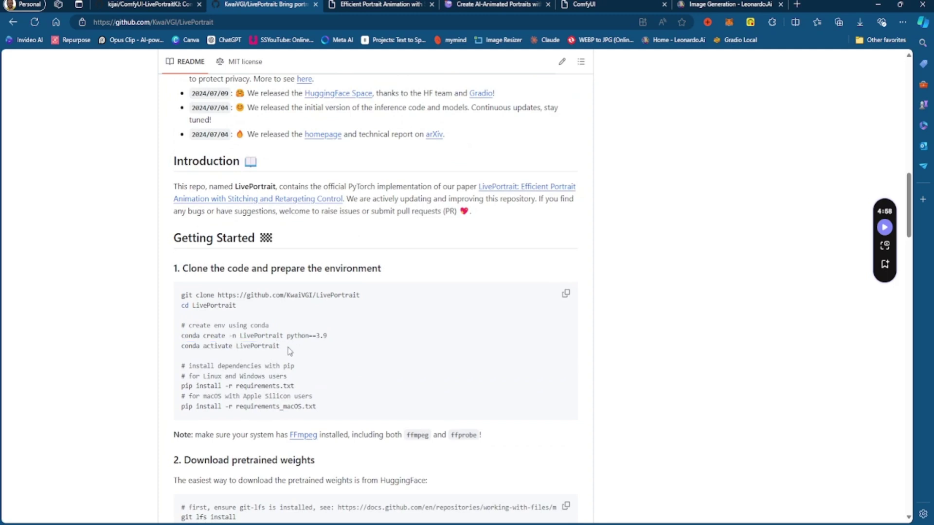
{"action": "left_click_drag", "start_coordinate": [290, 352], "coordinate": [179, 339]}
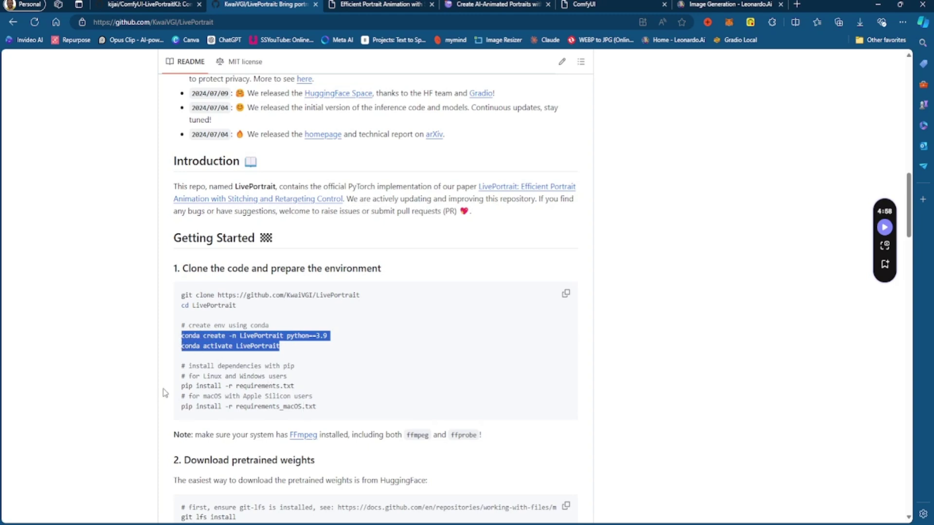
Step: Scroll on through the instructions for downloading the pretrained weights
{"action": "scroll", "coordinate": [315, 369], "scroll_direction": "down", "scroll_amount": 1}
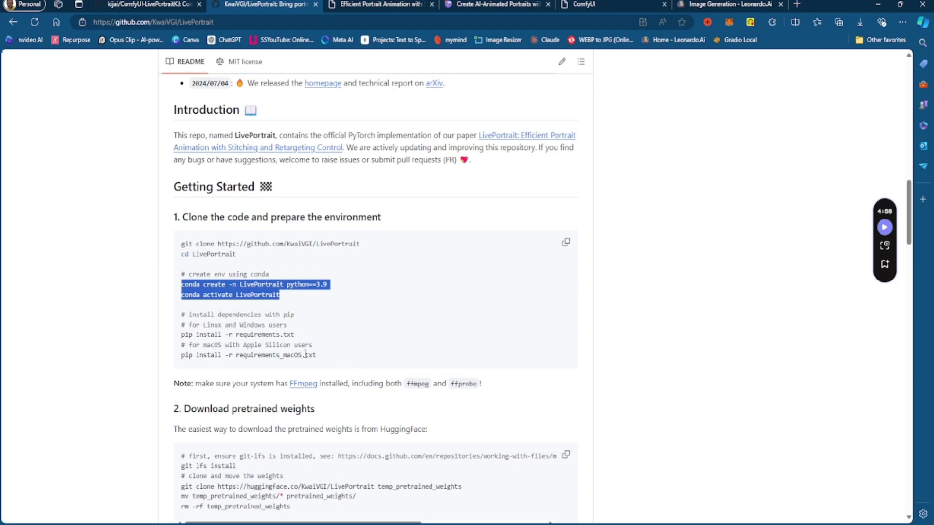
{"action": "scroll", "coordinate": [230, 327], "scroll_direction": "down", "scroll_amount": 2}
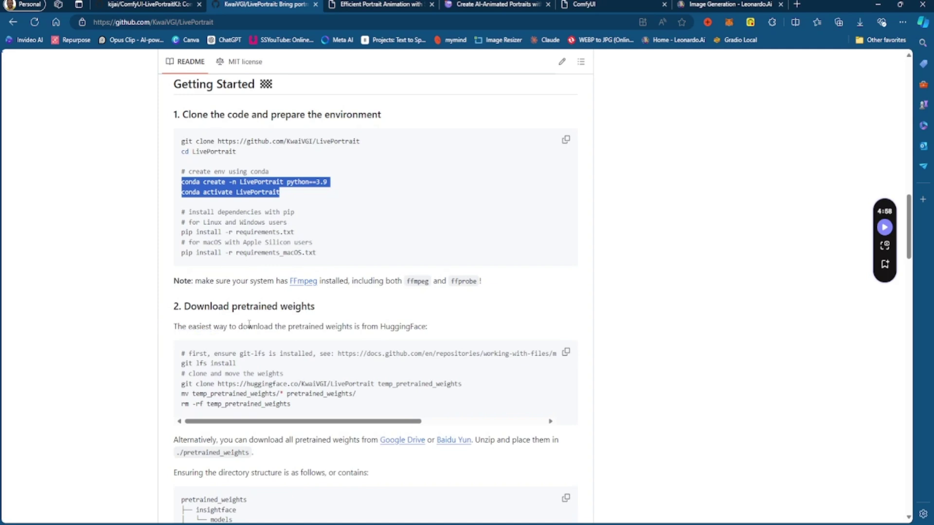
{"action": "scroll", "coordinate": [274, 323], "scroll_direction": "down", "scroll_amount": 1}
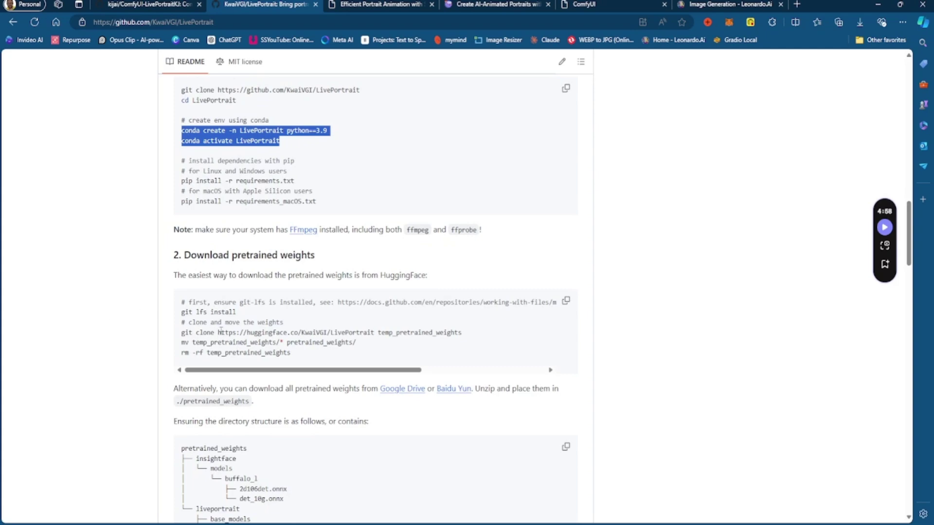
Step: Scroll down the LivePortrait README to the '4. Gradio interface' section
{"action": "scroll", "coordinate": [271, 374], "scroll_direction": "down", "scroll_amount": 2}
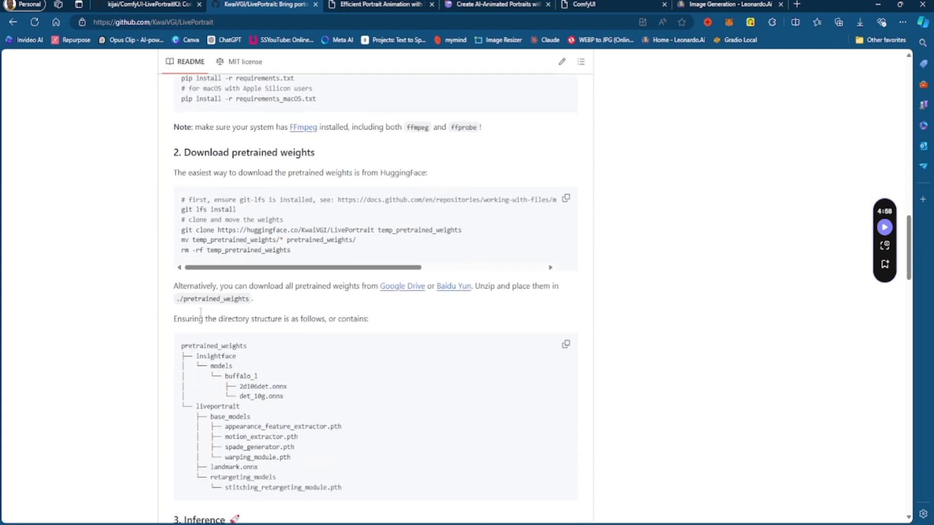
{"action": "scroll", "coordinate": [200, 312], "scroll_direction": "down", "scroll_amount": 5}
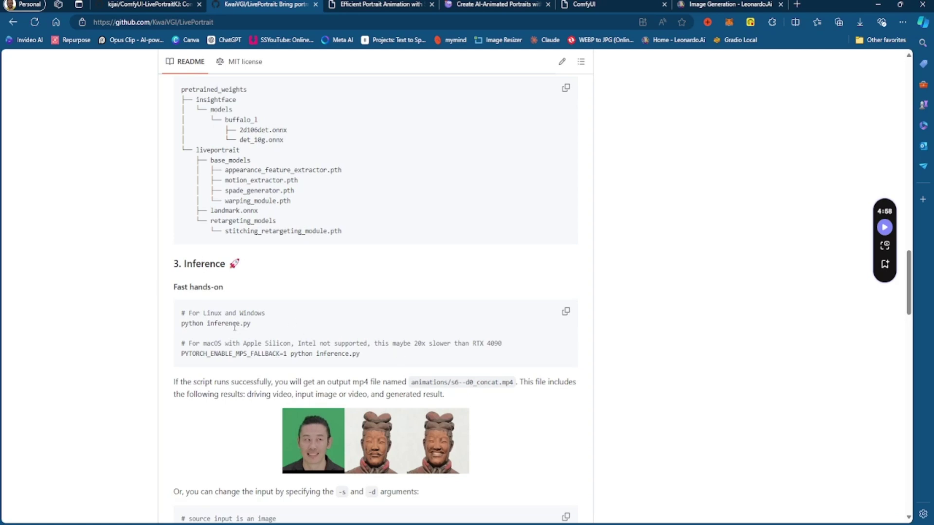
{"action": "scroll", "coordinate": [272, 272], "scroll_direction": "down", "scroll_amount": 2}
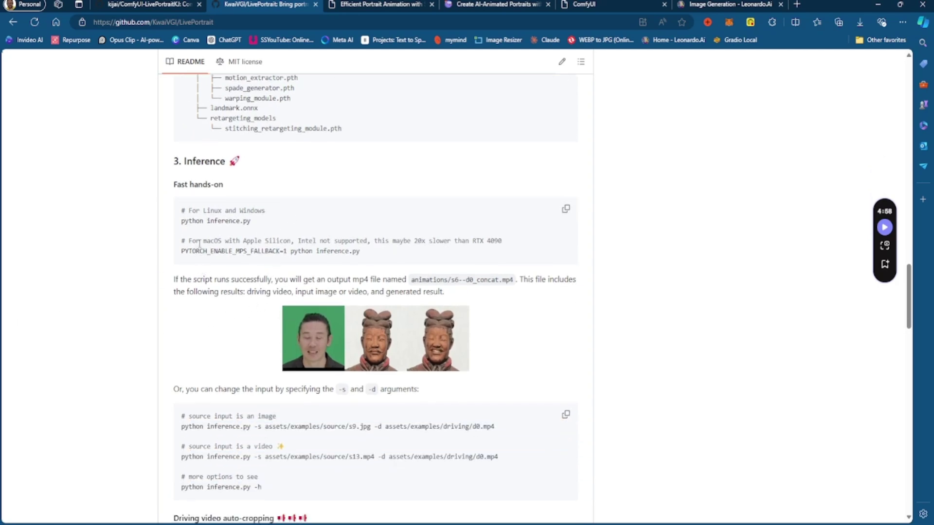
{"action": "scroll", "coordinate": [209, 264], "scroll_direction": "down", "scroll_amount": 2}
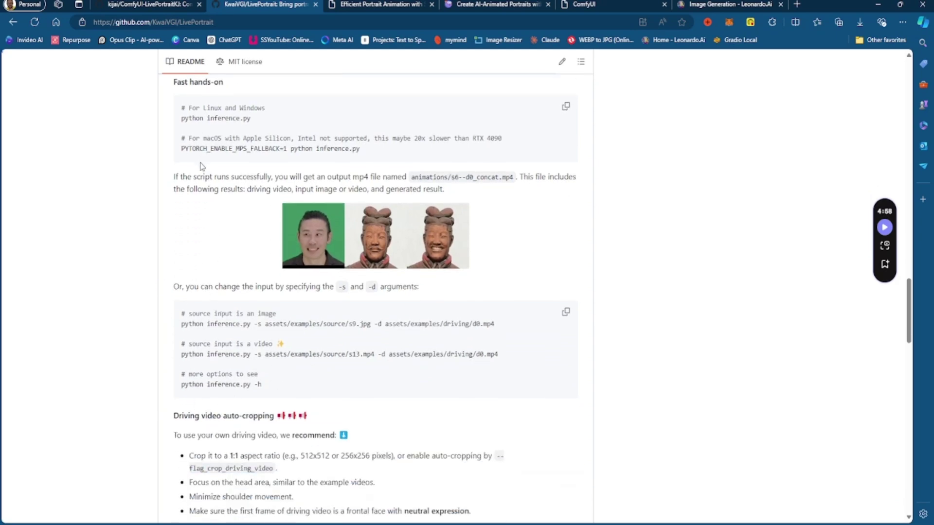
{"action": "scroll", "coordinate": [201, 170], "scroll_direction": "up", "scroll_amount": 3}
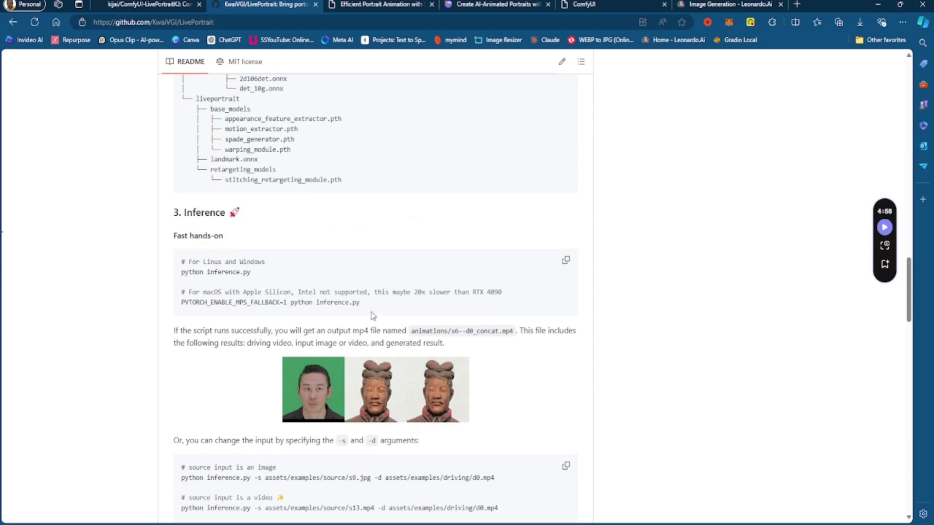
{"action": "scroll", "coordinate": [296, 295], "scroll_direction": "down", "scroll_amount": 6}
{"action": "scroll", "coordinate": [296, 292], "scroll_direction": "down", "scroll_amount": 4}
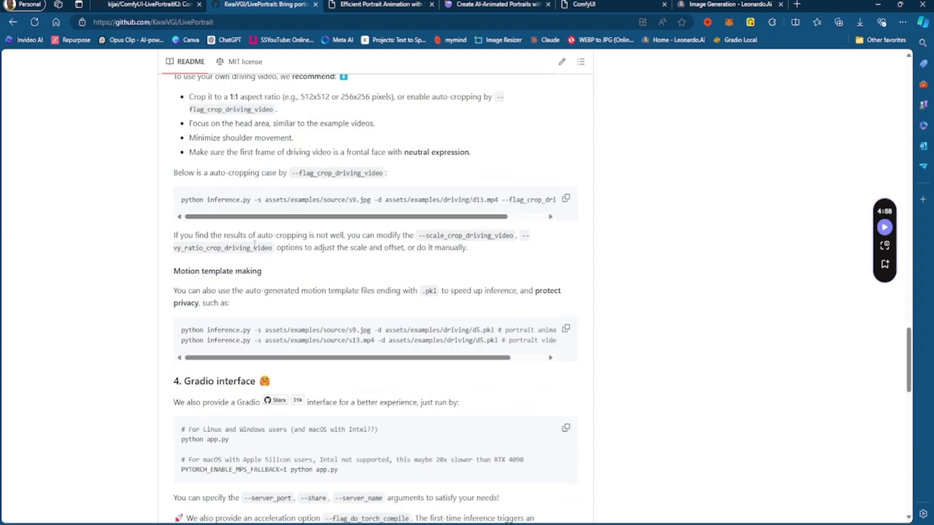
{"action": "scroll", "coordinate": [275, 385], "scroll_direction": "down", "scroll_amount": 2}
{"action": "scroll", "coordinate": [261, 206], "scroll_direction": "up", "scroll_amount": 6}
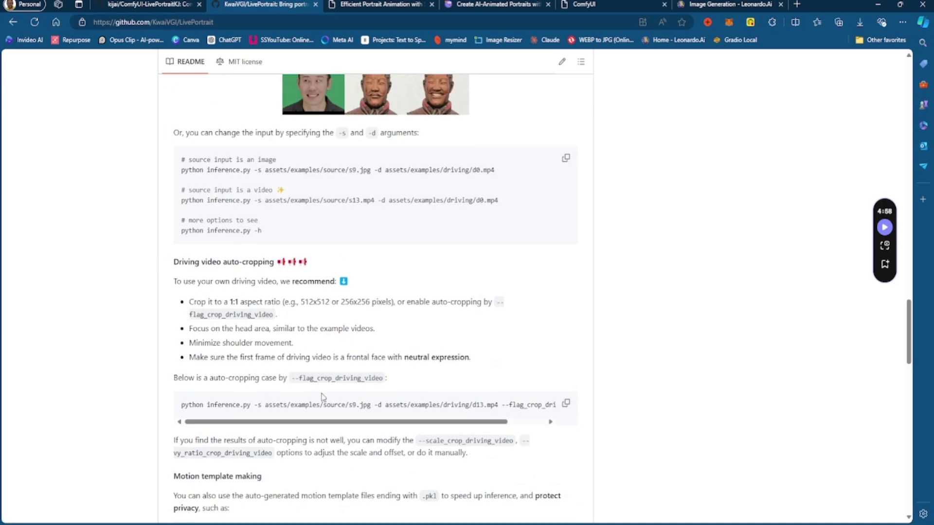
{"action": "scroll", "coordinate": [241, 402], "scroll_direction": "down", "scroll_amount": 4}
{"action": "scroll", "coordinate": [241, 402], "scroll_direction": "down", "scroll_amount": 3}
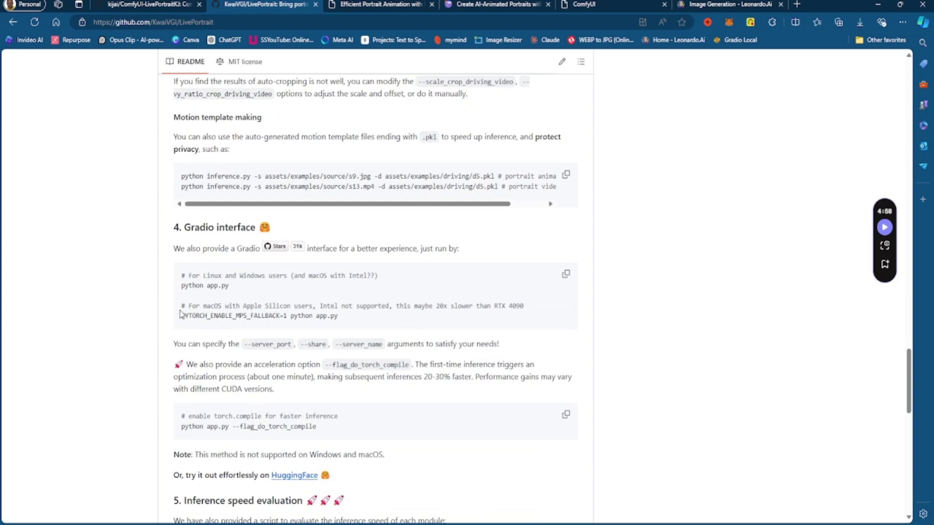
Step: Highlight the macOS launch commands, then select 'python app.py --flag_do_torch_compile'
{"action": "left_click_drag", "start_coordinate": [180, 311], "coordinate": [352, 325]}
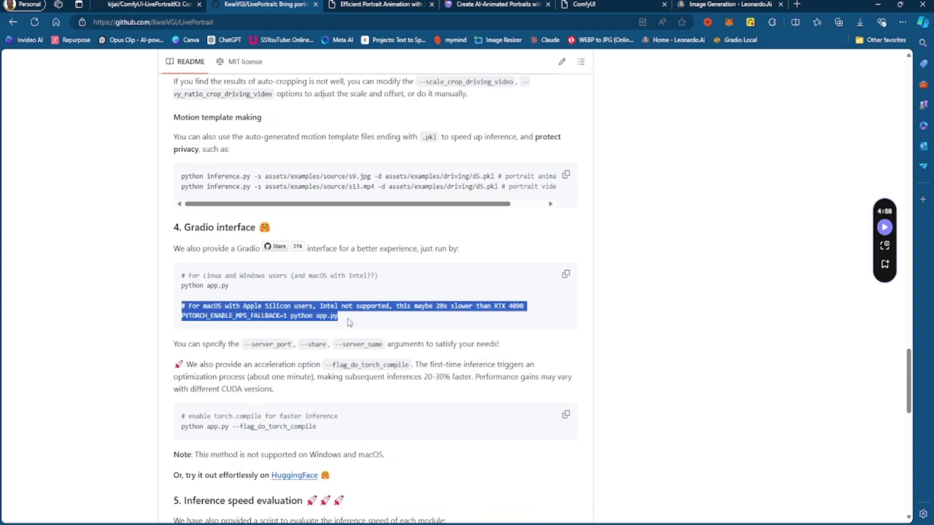
{"action": "scroll", "coordinate": [340, 298], "scroll_direction": "down", "scroll_amount": 4}
{"action": "scroll", "coordinate": [205, 185], "scroll_direction": "up", "scroll_amount": 3}
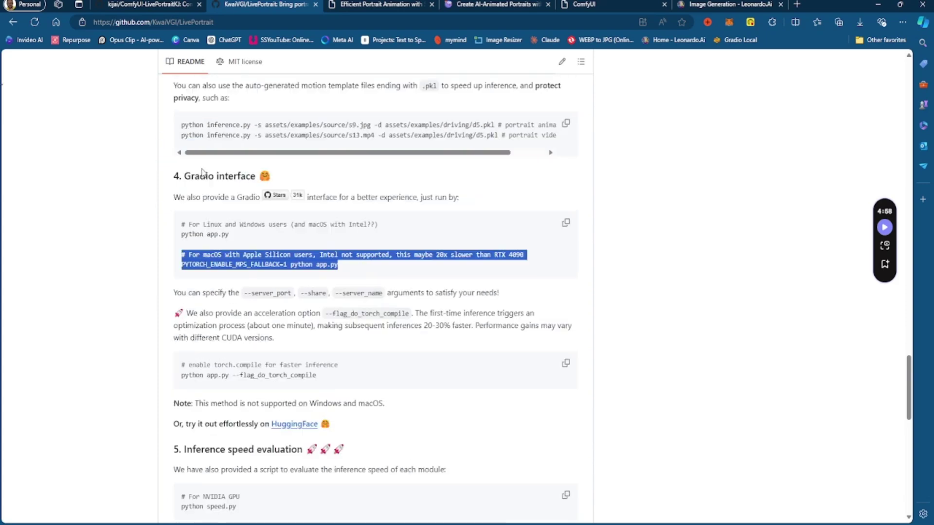
{"action": "left_click", "coordinate": [264, 254]}
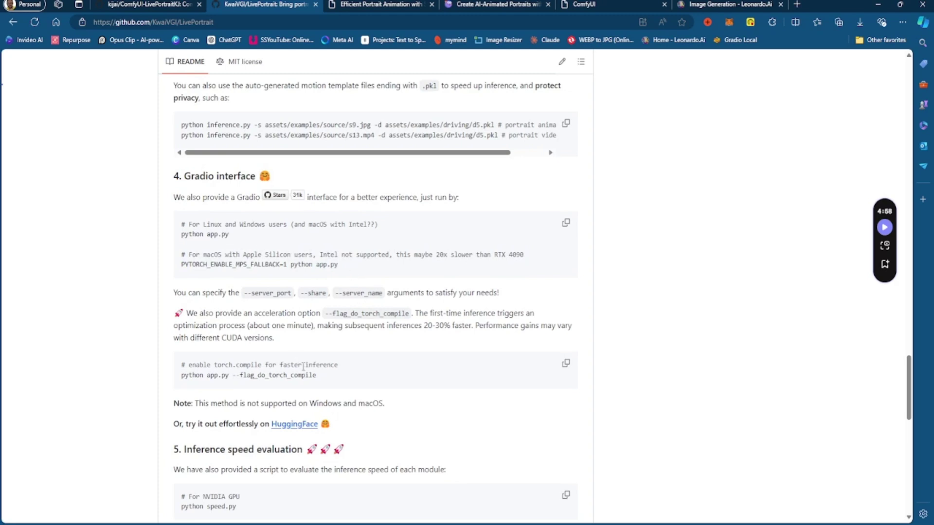
{"action": "left_click_drag", "start_coordinate": [334, 377], "coordinate": [178, 376]}
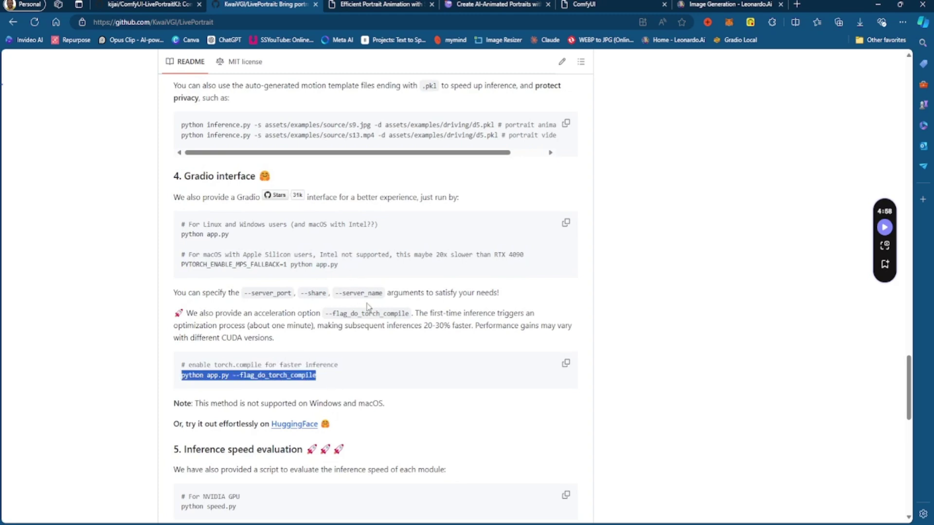
Step: Look over the liveportrait.app Free Playground inputs, then go to the ComfyUI-LivePortraitKJ README
{"action": "left_click", "coordinate": [516, 4]}
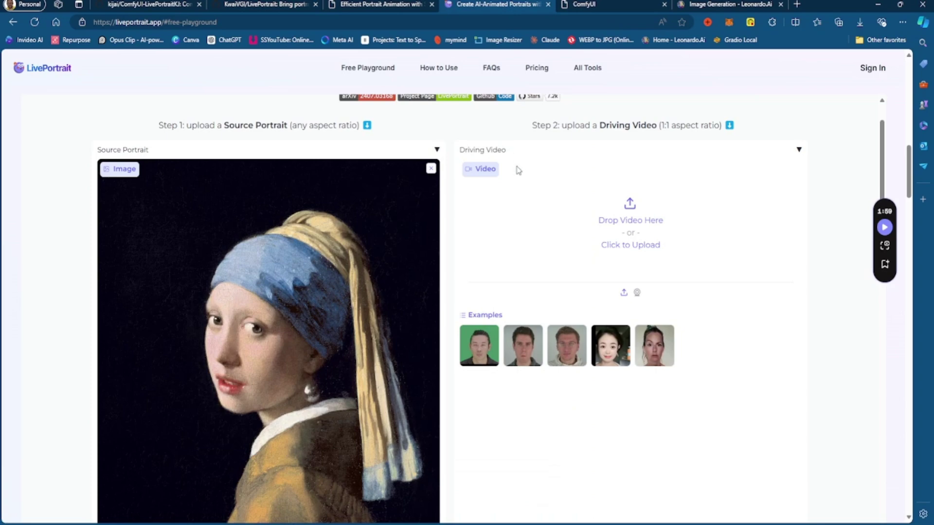
{"action": "scroll", "coordinate": [519, 175], "scroll_direction": "down", "scroll_amount": 2}
{"action": "scroll", "coordinate": [522, 191], "scroll_direction": "down", "scroll_amount": 8}
{"action": "scroll", "coordinate": [538, 212], "scroll_direction": "up", "scroll_amount": 10}
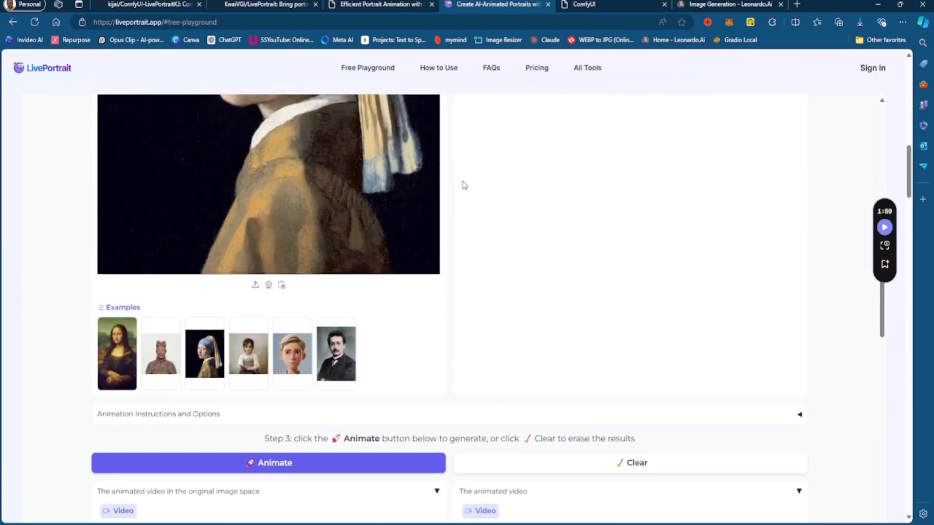
{"action": "scroll", "coordinate": [456, 185], "scroll_direction": "up", "scroll_amount": 2}
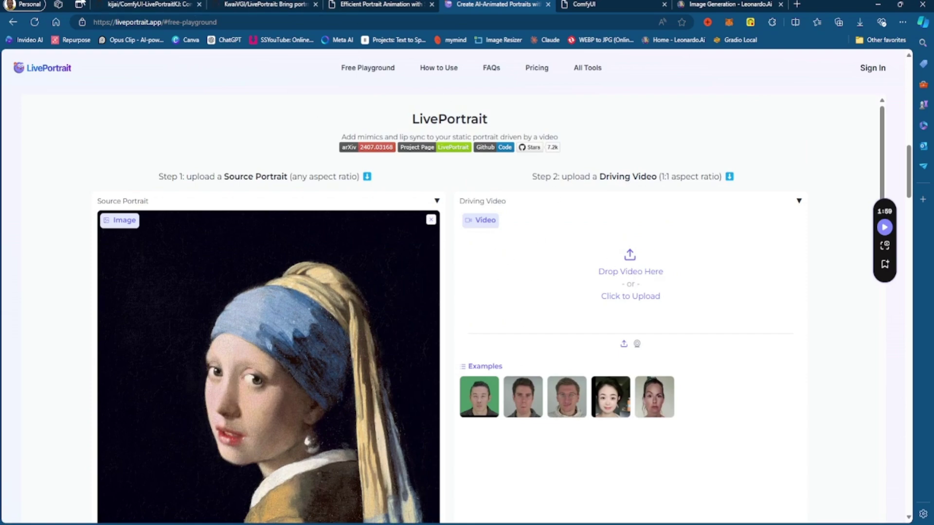
{"action": "left_click", "coordinate": [123, 4]}
Step: Scroll the README, then move ComfyUI's Resize Image node below Image Concatenate
{"action": "scroll", "coordinate": [393, 265], "scroll_direction": "down", "scroll_amount": 6}
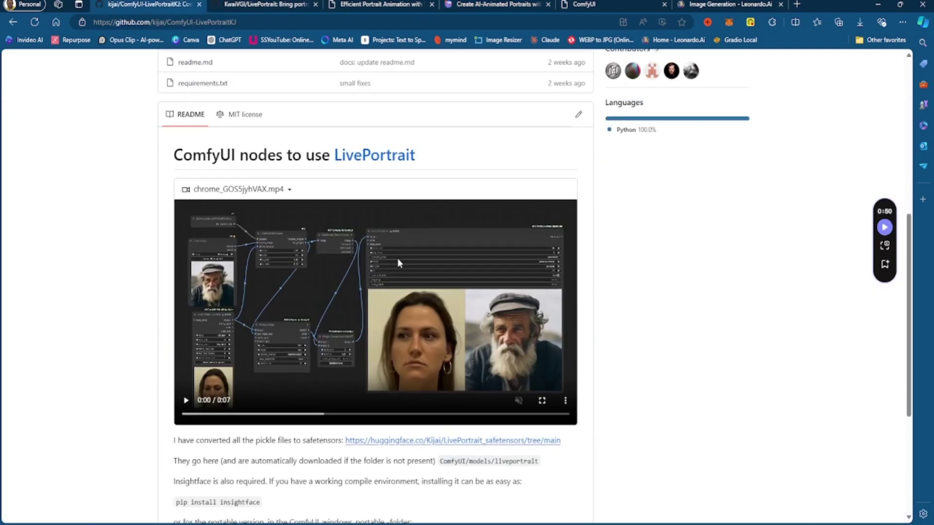
{"action": "scroll", "coordinate": [398, 263], "scroll_direction": "up", "scroll_amount": 6}
{"action": "scroll", "coordinate": [396, 219], "scroll_direction": "down", "scroll_amount": 4}
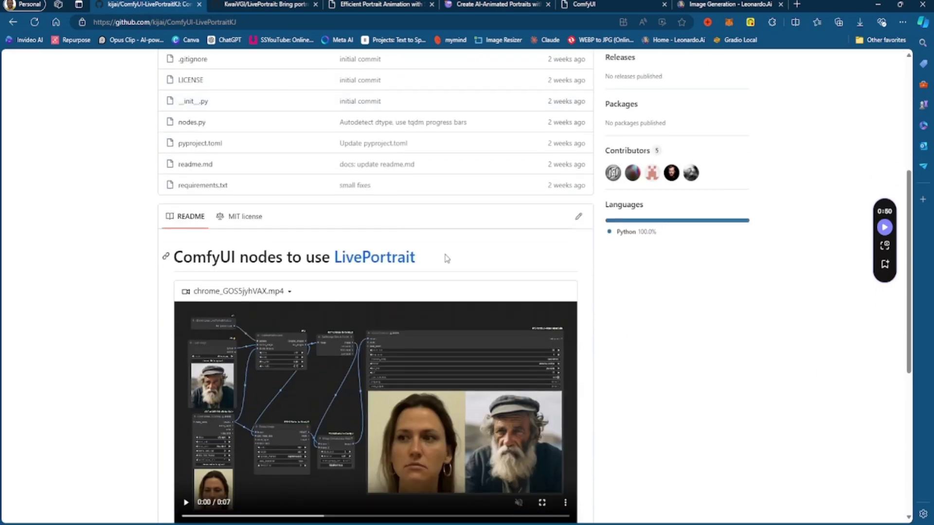
{"action": "scroll", "coordinate": [397, 218], "scroll_direction": "down", "scroll_amount": 3}
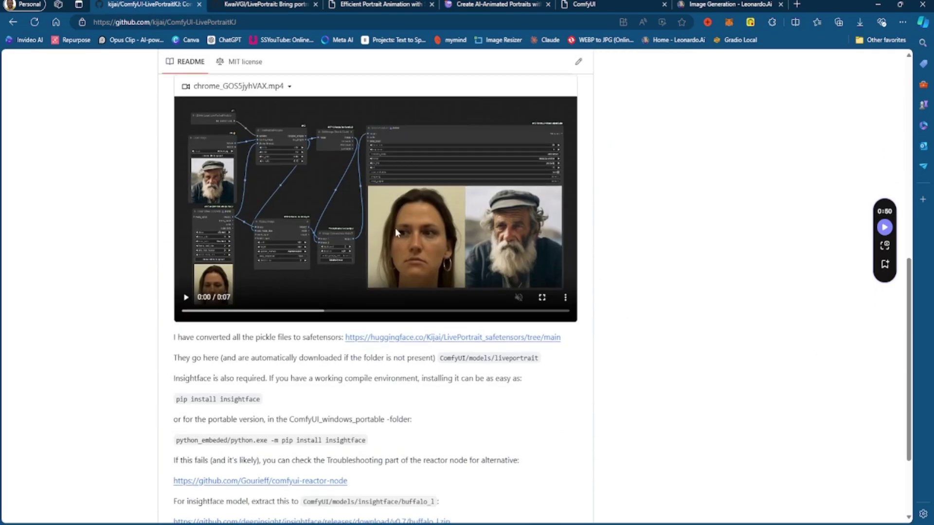
{"action": "scroll", "coordinate": [396, 232], "scroll_direction": "down", "scroll_amount": 3}
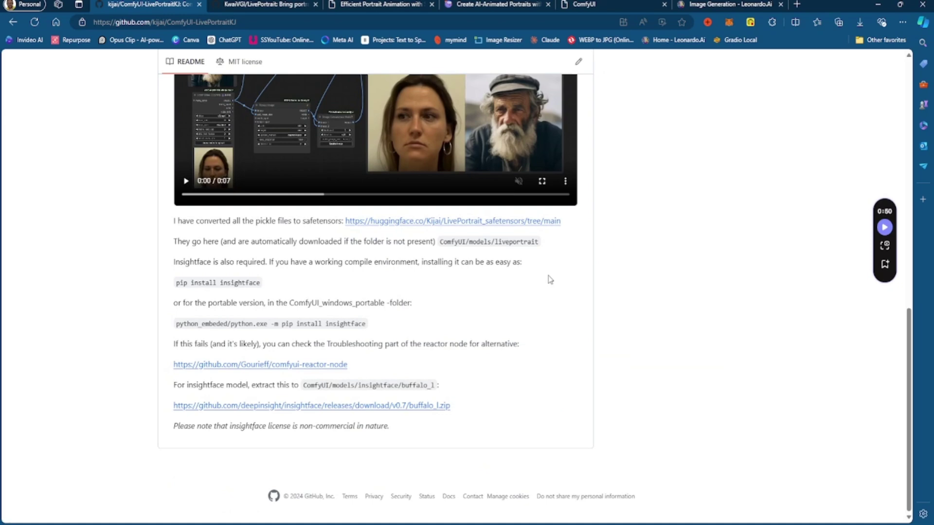
{"action": "left_click", "coordinate": [580, 6]}
{"action": "scroll", "coordinate": [473, 257], "scroll_direction": "up", "scroll_amount": 3}
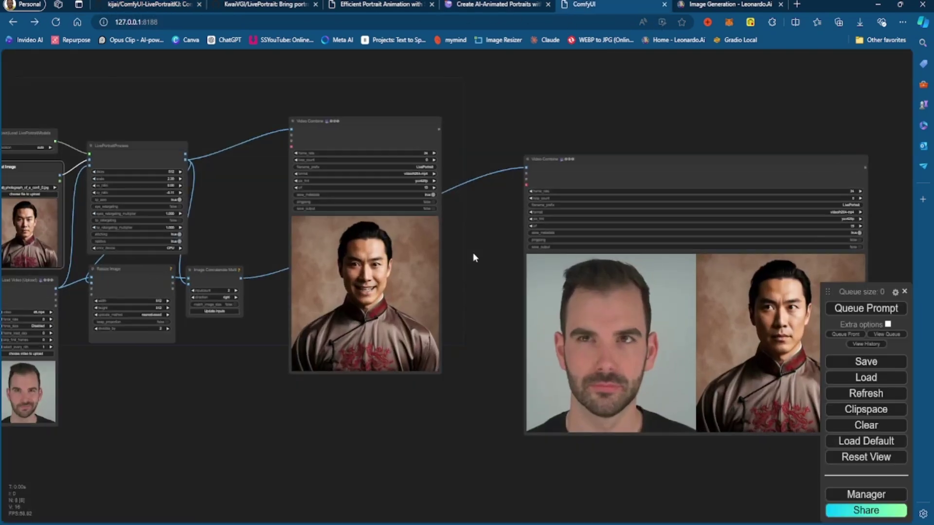
{"action": "scroll", "coordinate": [287, 238], "scroll_direction": "down", "scroll_amount": 2}
{"action": "left_click_drag", "start_coordinate": [209, 314], "coordinate": [242, 346]}
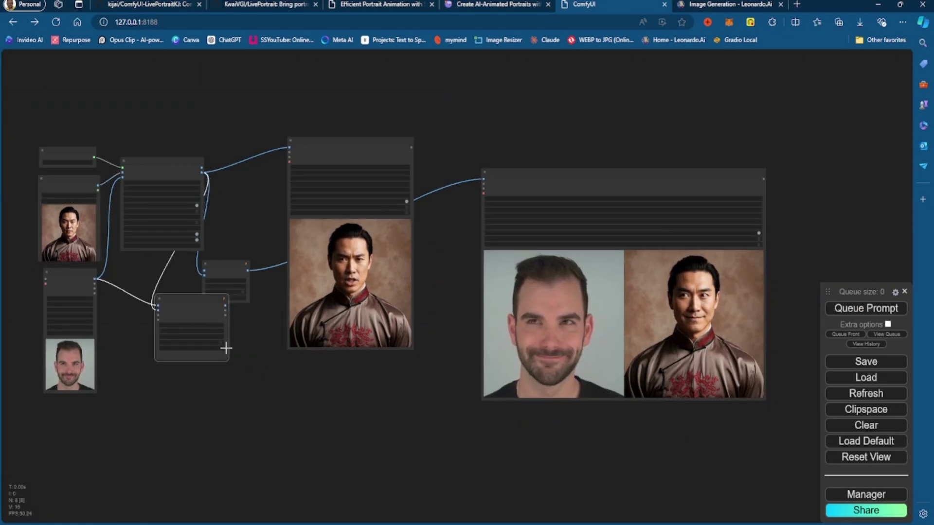
Step: Back in the README, select the Insightface pip and portable-version install lines
{"action": "left_click", "coordinate": [112, 4]}
{"action": "left_click_drag", "start_coordinate": [189, 262], "coordinate": [200, 344]}
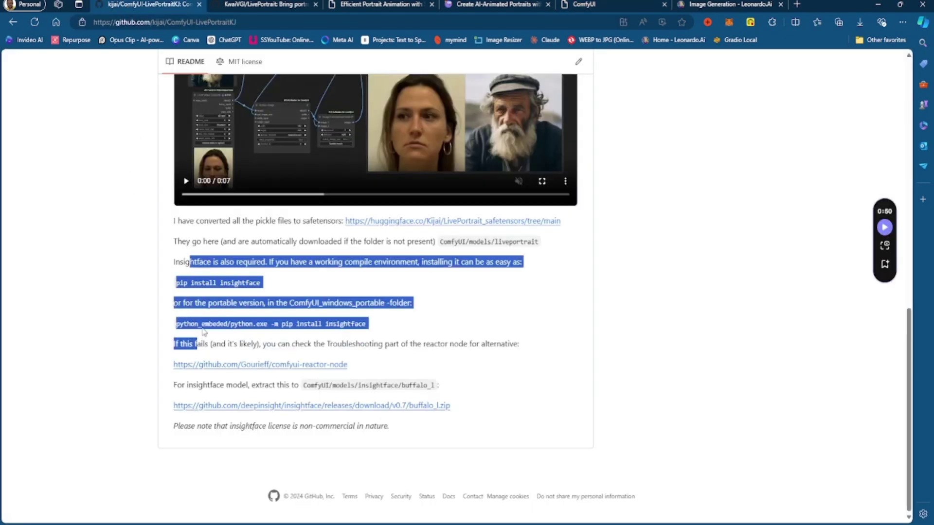
{"action": "left_click", "coordinate": [597, 322]}
{"action": "scroll", "coordinate": [597, 322], "scroll_direction": "up", "scroll_amount": 10}
{"action": "scroll", "coordinate": [507, 292], "scroll_direction": "down", "scroll_amount": 6}
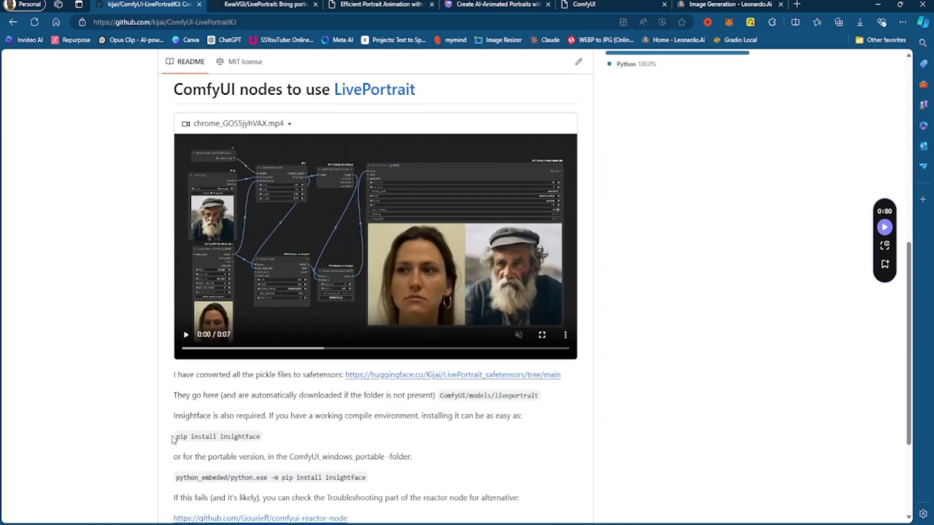
{"action": "left_click_drag", "start_coordinate": [178, 436], "coordinate": [259, 436]}
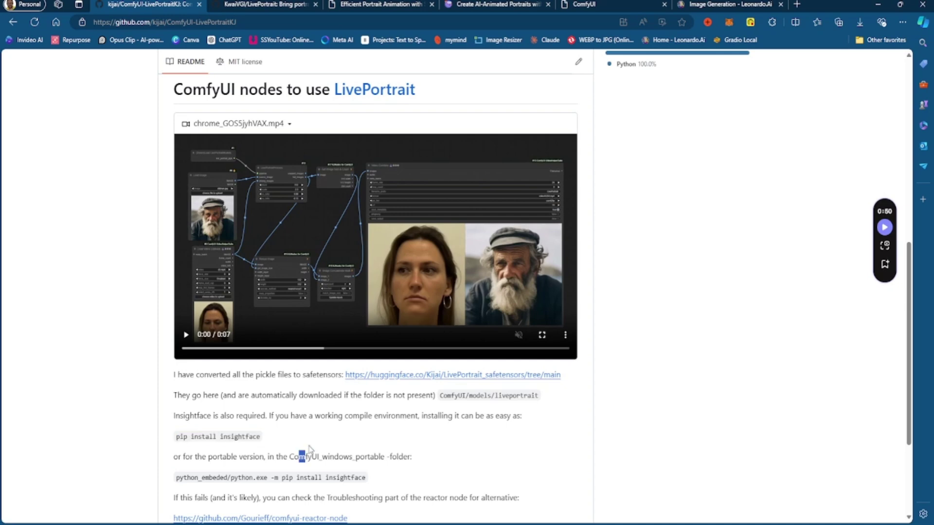
{"action": "left_click_drag", "start_coordinate": [309, 456], "coordinate": [340, 409]}
{"action": "left_click", "coordinate": [342, 430]}
{"action": "left_click_drag", "start_coordinate": [528, 478], "coordinate": [579, 407]}
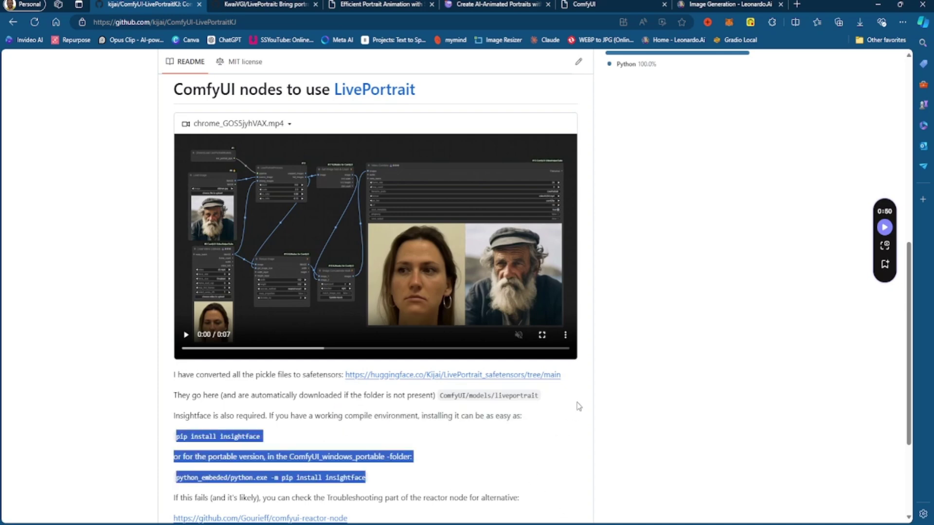
{"action": "left_click", "coordinate": [702, 463]}
Step: Select the 'pip install insightface' command again, then clear all selections
{"action": "scroll", "coordinate": [420, 386], "scroll_direction": "down", "scroll_amount": 3}
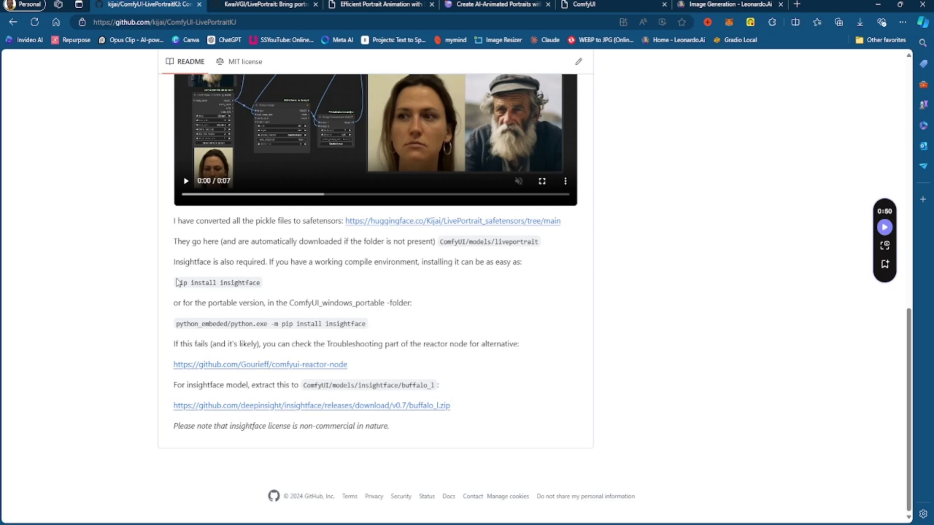
{"action": "left_click_drag", "start_coordinate": [178, 282], "coordinate": [263, 290]}
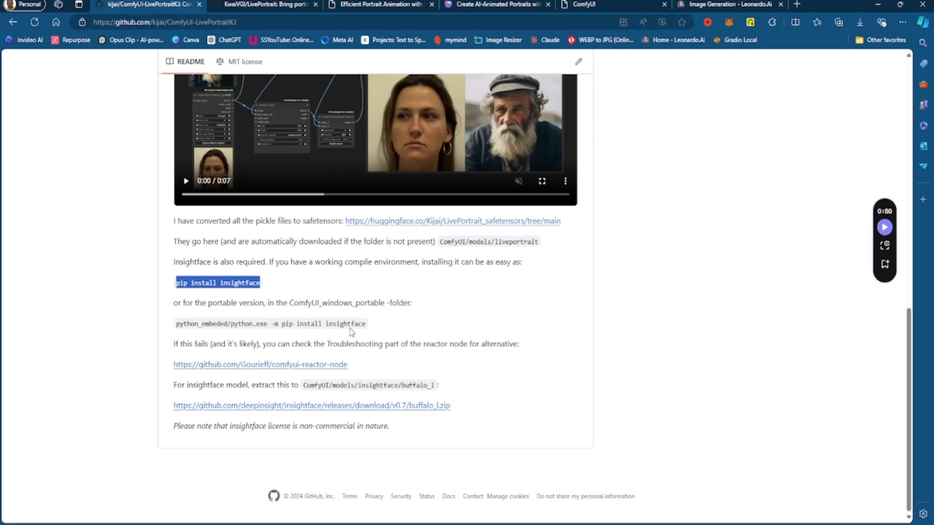
{"action": "left_click", "coordinate": [170, 299]}
{"action": "left_click_drag", "start_coordinate": [176, 290], "coordinate": [249, 288]}
{"action": "left_click", "coordinate": [395, 340]}
{"action": "left_click", "coordinate": [609, 383]}
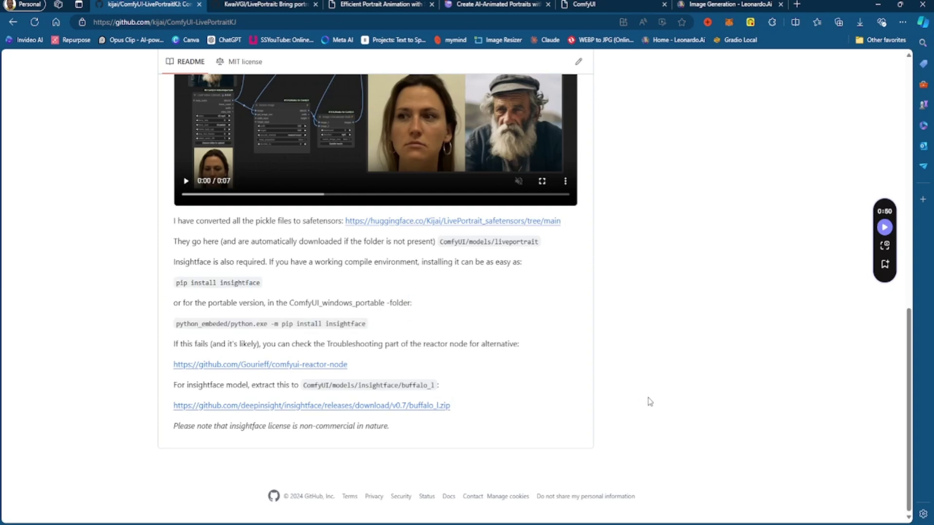
Step: Browse the liveportrait and examples folders, including liveportrait_example_01.json, and return to the repo root
{"action": "scroll", "coordinate": [650, 402], "scroll_direction": "up", "scroll_amount": 8}
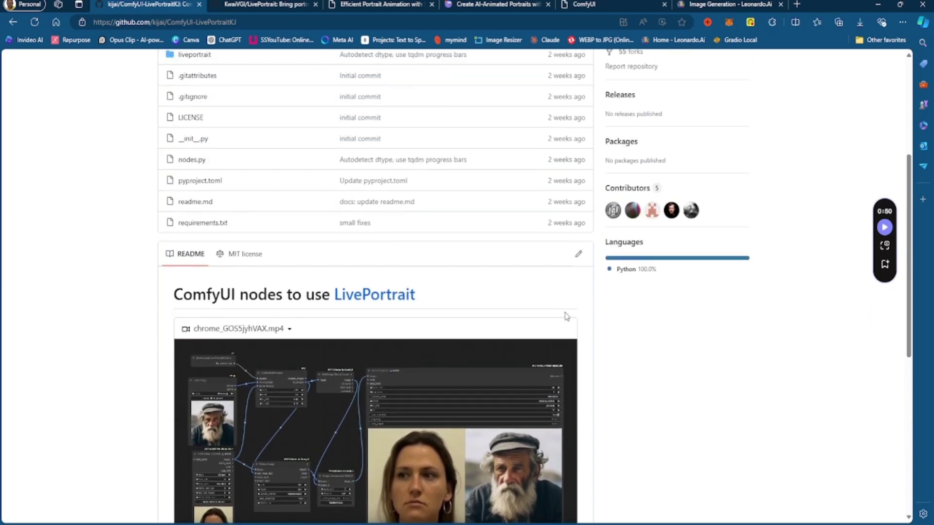
{"action": "scroll", "coordinate": [687, 359], "scroll_direction": "down", "scroll_amount": 5}
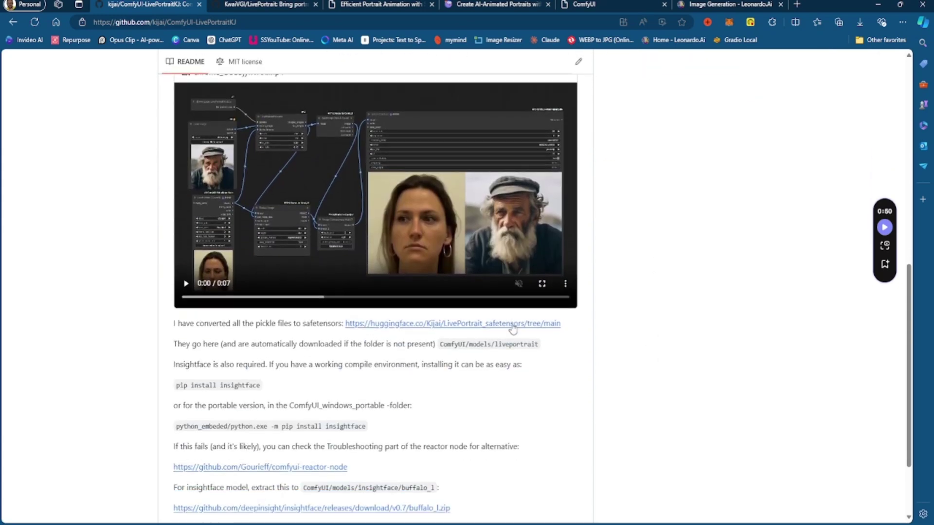
{"action": "scroll", "coordinate": [338, 376], "scroll_direction": "up", "scroll_amount": 10}
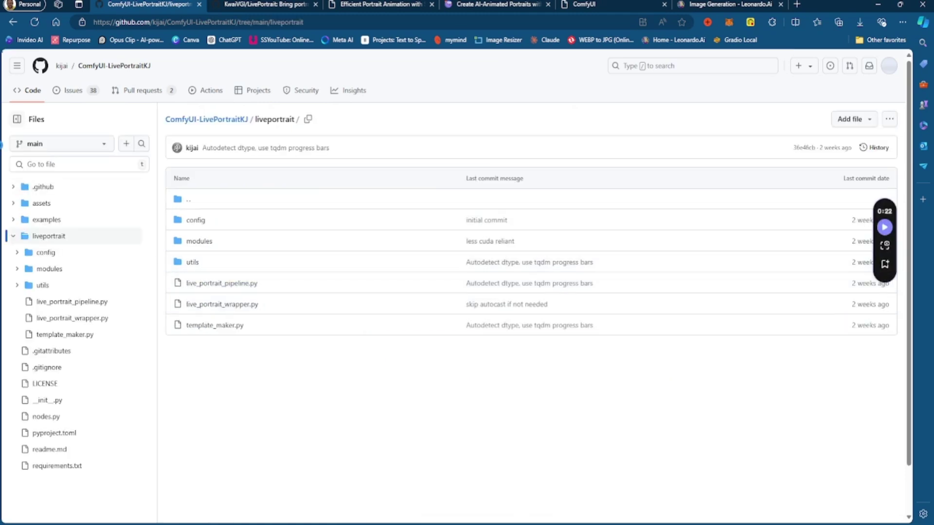
{"action": "left_click", "coordinate": [12, 23]}
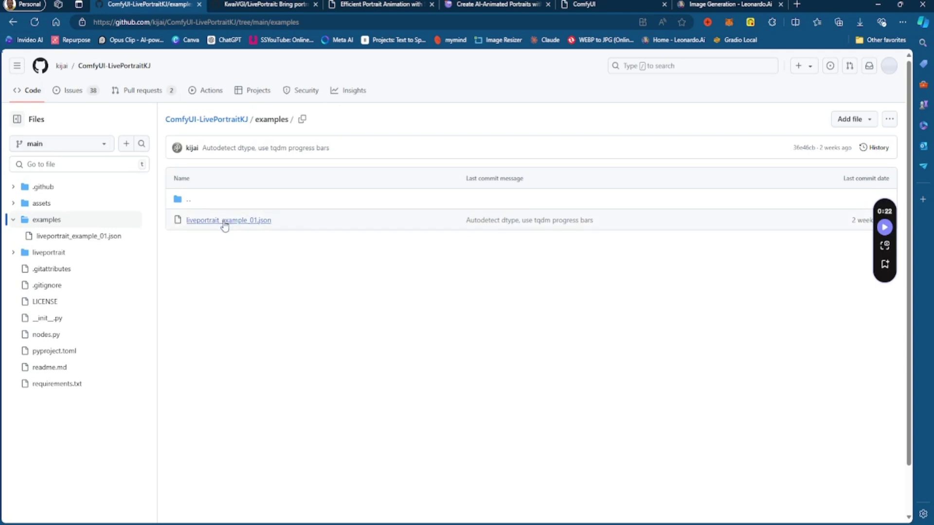
{"action": "left_click", "coordinate": [13, 23]}
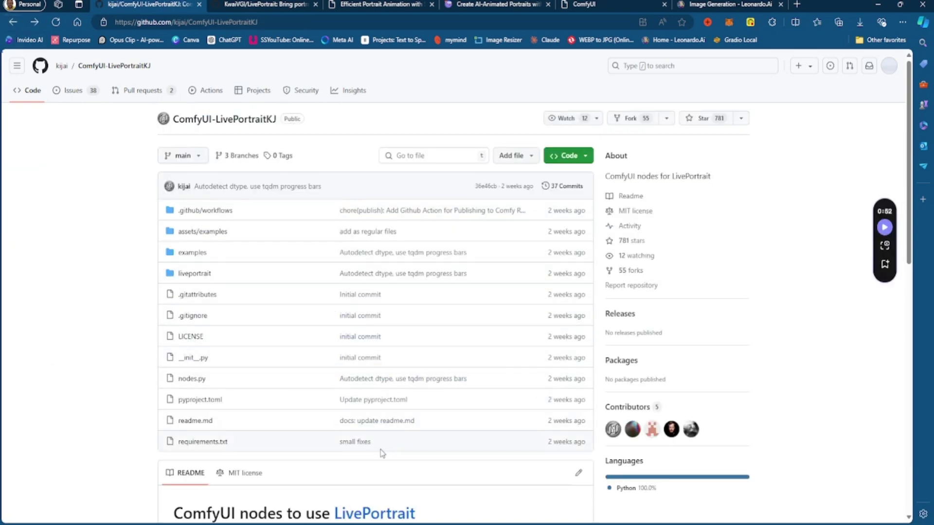
Step: Zoom and pan across the LivePortrait workflow, from portrait and driving video to output videos
{"action": "left_click", "coordinate": [670, 2]}
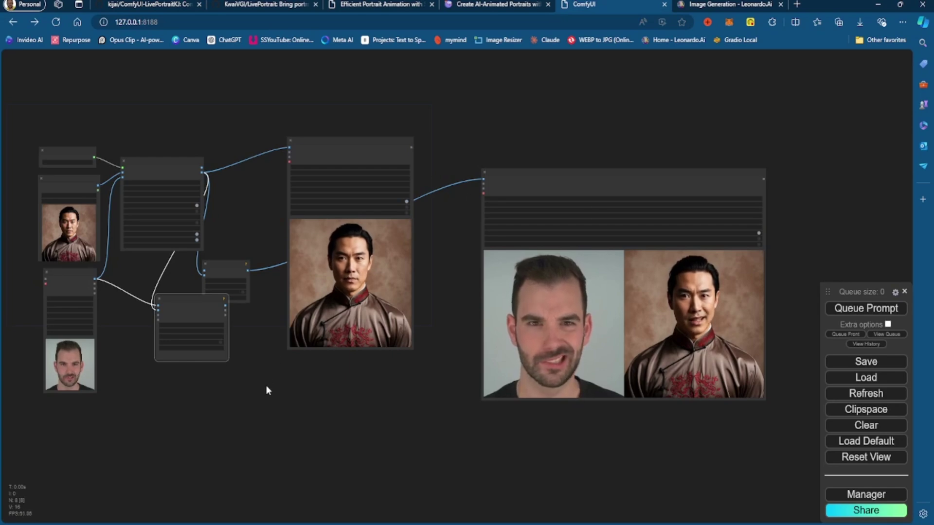
{"action": "scroll", "coordinate": [266, 389], "scroll_direction": "up", "scroll_amount": 5}
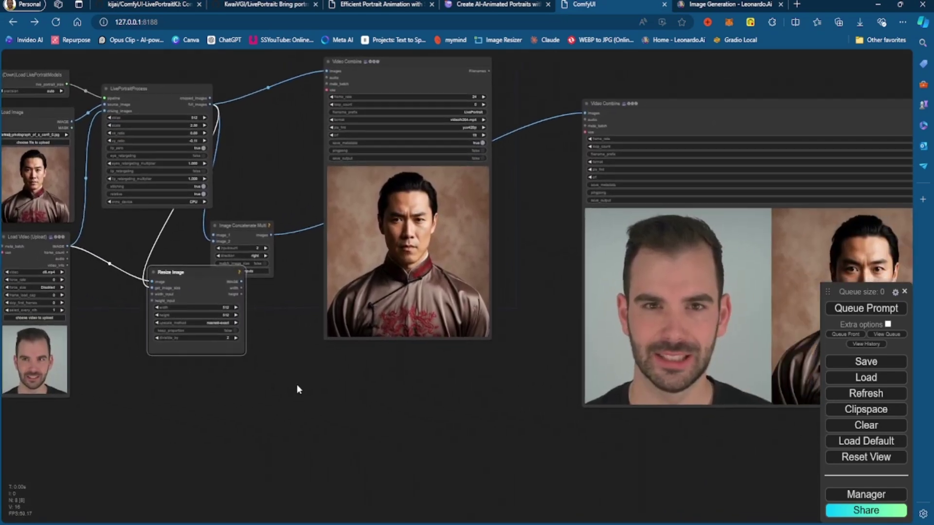
{"action": "scroll", "coordinate": [297, 384], "scroll_direction": "up", "scroll_amount": 1}
{"action": "scroll", "coordinate": [297, 386], "scroll_direction": "down", "scroll_amount": 4}
{"action": "left_click_drag", "start_coordinate": [280, 398], "coordinate": [354, 371]}
{"action": "scroll", "coordinate": [333, 240], "scroll_direction": "up", "scroll_amount": 2}
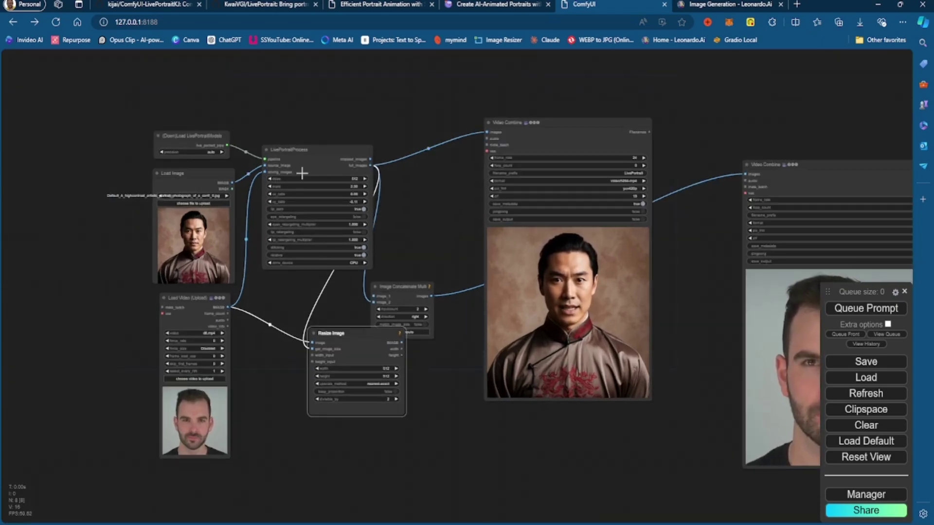
{"action": "left_click_drag", "start_coordinate": [441, 398], "coordinate": [416, 381]}
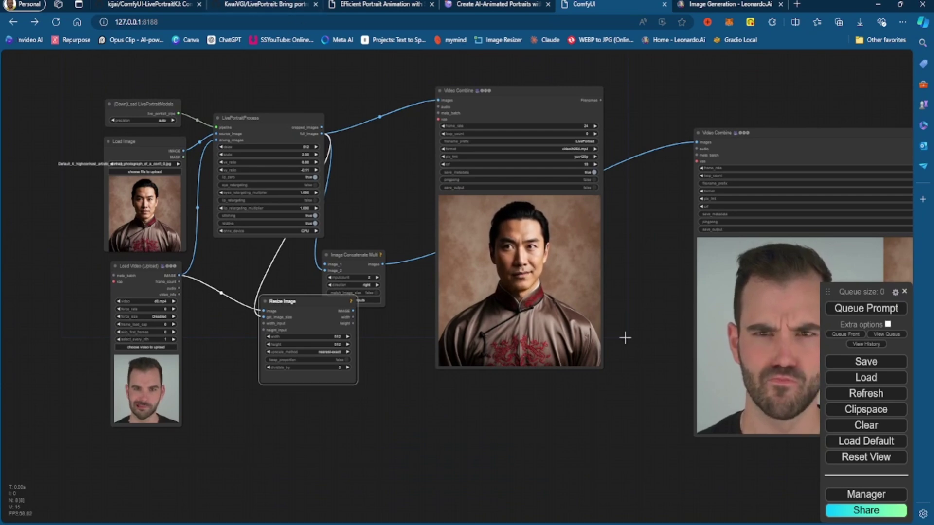
{"action": "left_click_drag", "start_coordinate": [641, 461], "coordinate": [558, 443]}
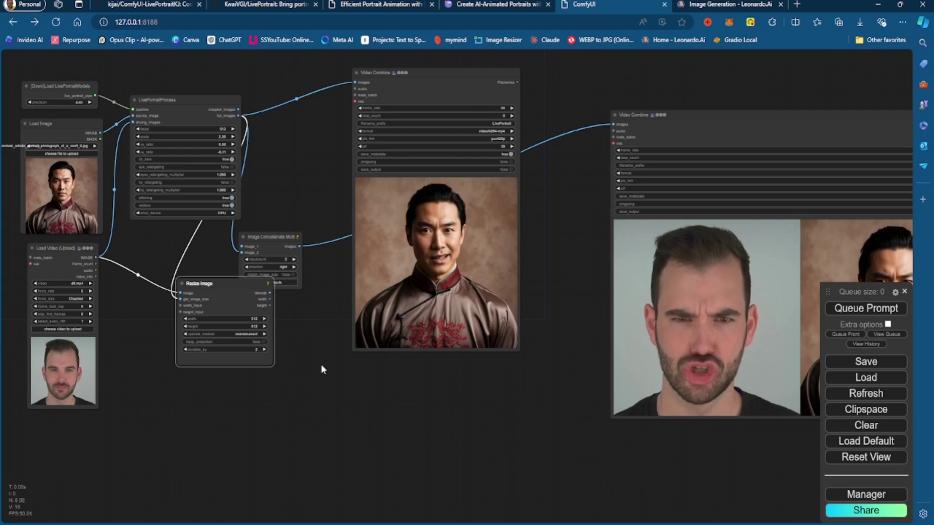
Step: Open the Manager menu, review the ComfyUI-LivePortraitKJ repository files, then close the Manager
{"action": "left_click", "coordinate": [856, 494]}
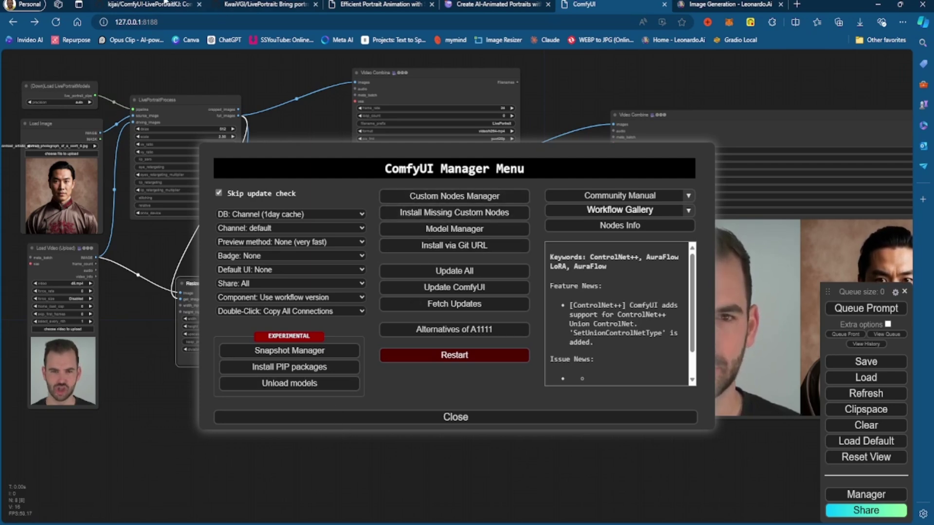
{"action": "left_click", "coordinate": [167, 5]}
{"action": "left_click_drag", "start_coordinate": [296, 404], "coordinate": [293, 300]}
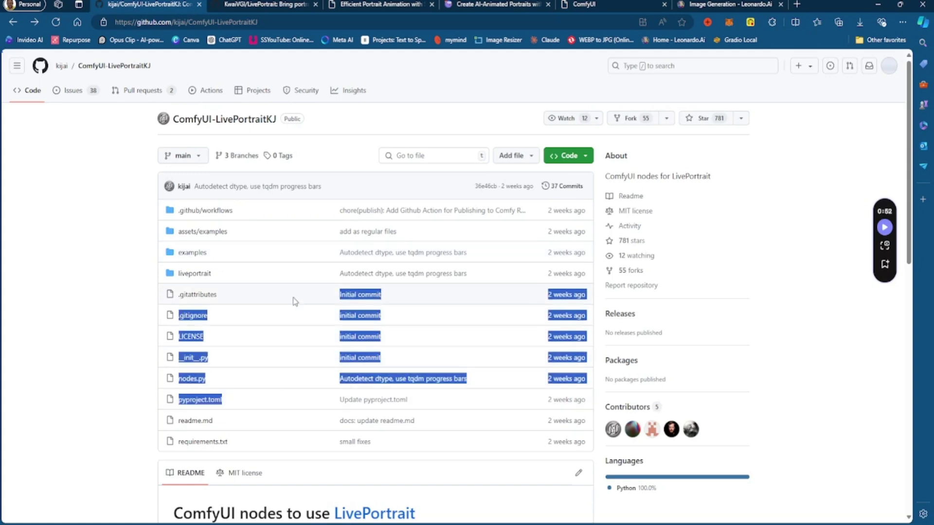
{"action": "left_click", "coordinate": [138, 424]}
{"action": "scroll", "coordinate": [131, 425], "scroll_direction": "down", "scroll_amount": 3}
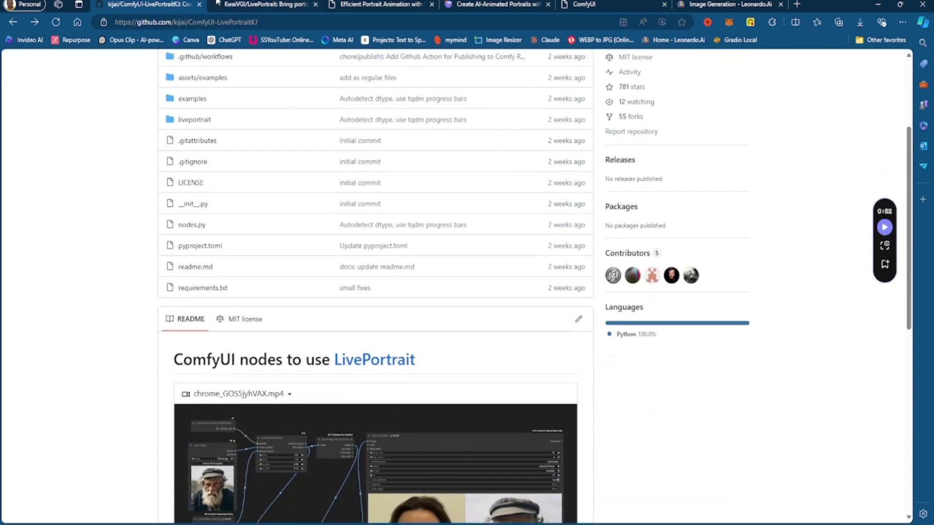
{"action": "left_click", "coordinate": [606, 4]}
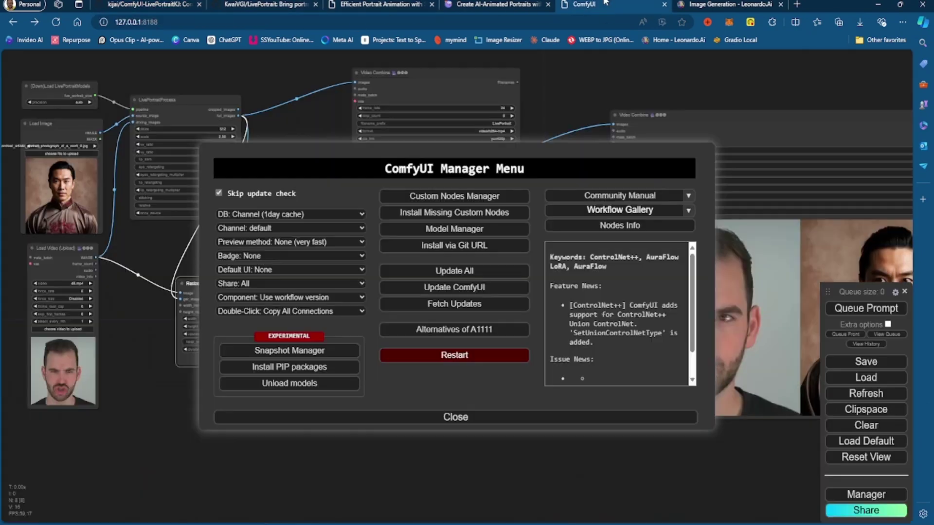
{"action": "left_click", "coordinate": [533, 422]}
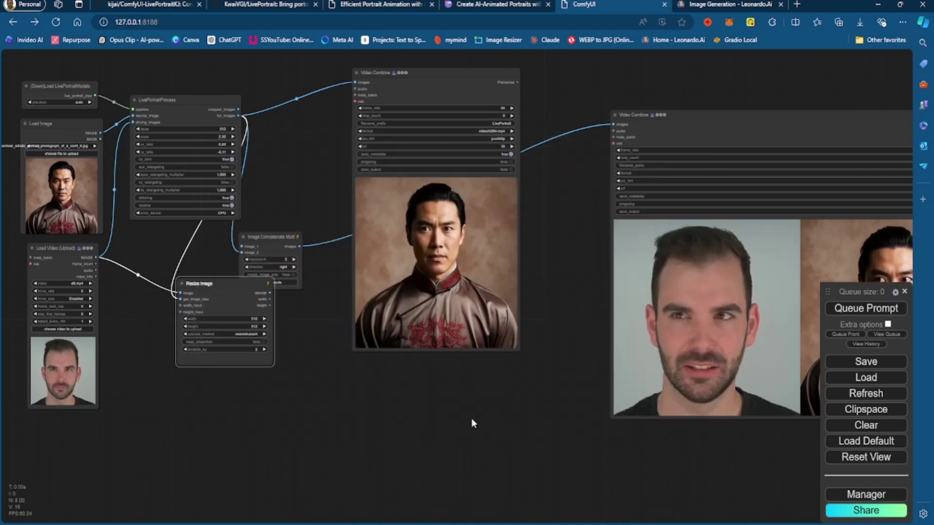
Step: Zoom the canvas in and out to look over the LivePortrait node settings
{"action": "scroll", "coordinate": [588, 229], "scroll_direction": "up", "scroll_amount": 1}
{"action": "scroll", "coordinate": [538, 279], "scroll_direction": "down", "scroll_amount": 3}
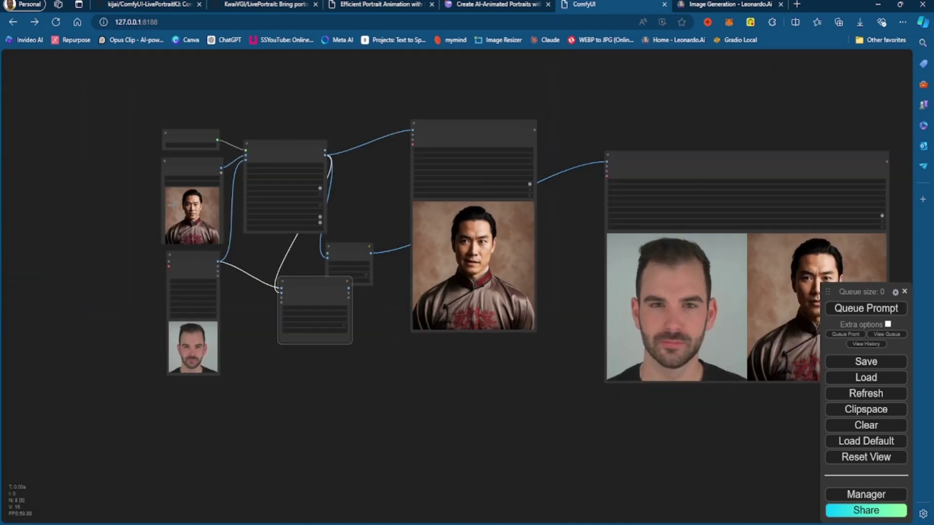
{"action": "scroll", "coordinate": [255, 226], "scroll_direction": "up", "scroll_amount": 6}
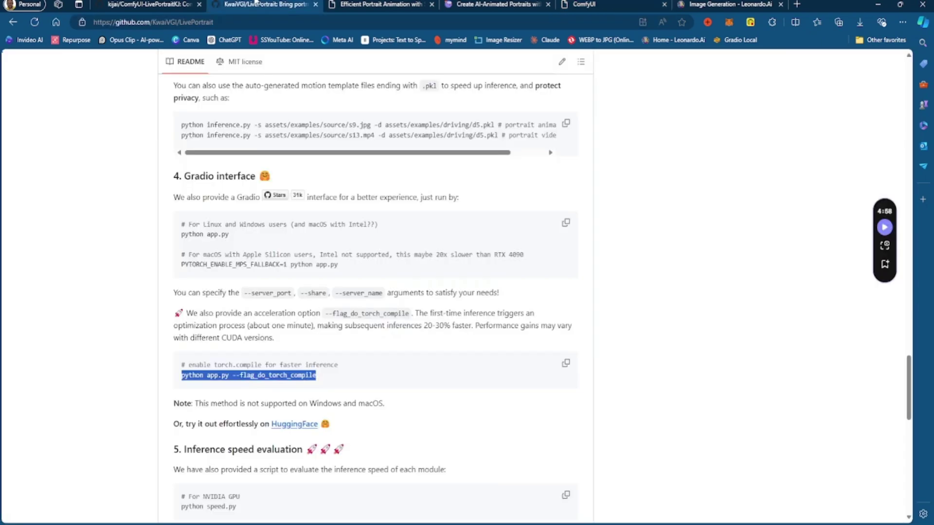
{"action": "scroll", "coordinate": [418, 263], "scroll_direction": "up", "scroll_amount": 8}
{"action": "scroll", "coordinate": [368, 283], "scroll_direction": "up", "scroll_amount": 20}
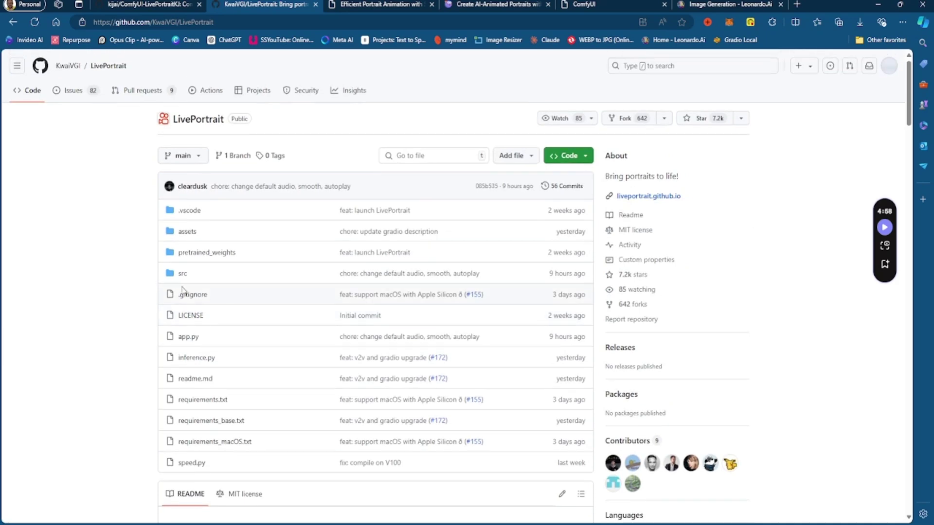
Step: Browse the ComfyUI-LivePortraitKJ repository's examples folder, then go back to its main page
{"action": "scroll", "coordinate": [215, 245], "scroll_direction": "down", "scroll_amount": 2}
{"action": "scroll", "coordinate": [215, 245], "scroll_direction": "up", "scroll_amount": 2}
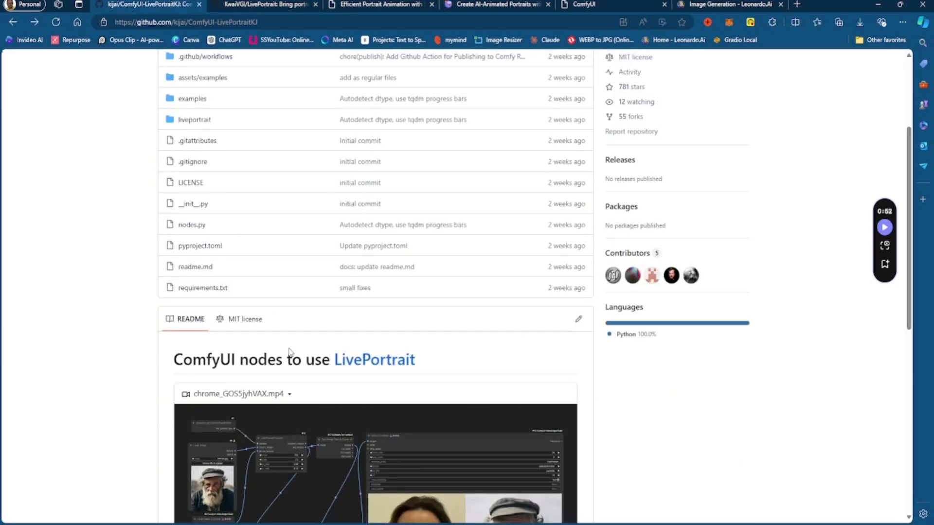
{"action": "scroll", "coordinate": [289, 351], "scroll_direction": "up", "scroll_amount": 3}
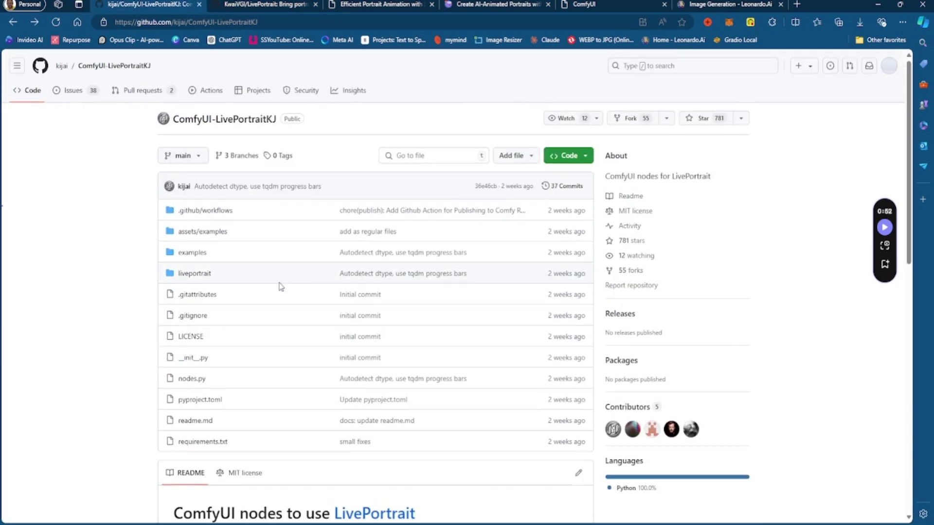
{"action": "left_click", "coordinate": [192, 252]}
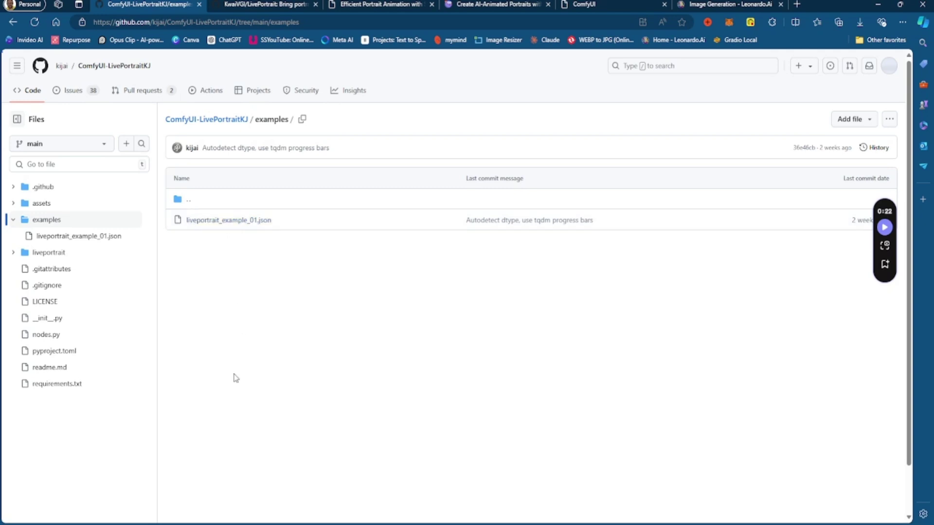
{"action": "left_click", "coordinate": [12, 22]}
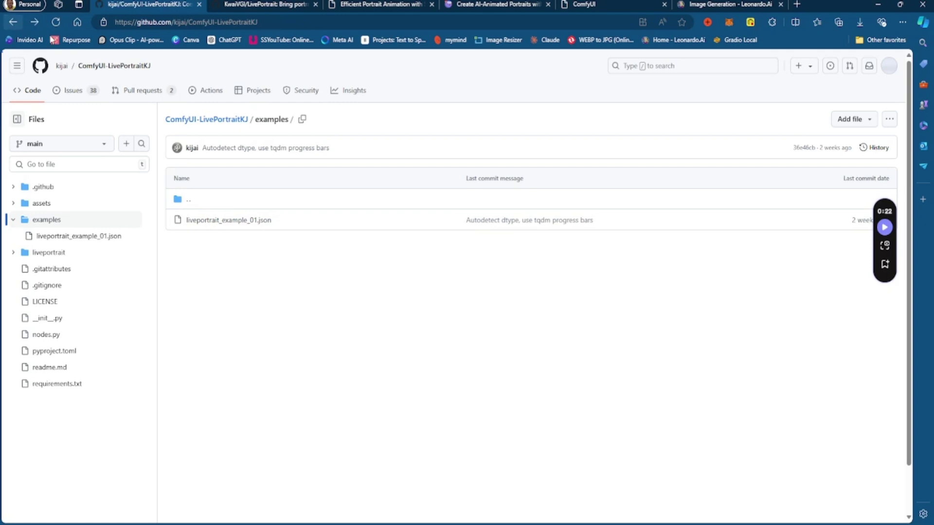
Step: Open assets/examples/driving to view sample clips d0–d9.mp4, then return to ComfyUI
{"action": "left_click", "coordinate": [199, 232]}
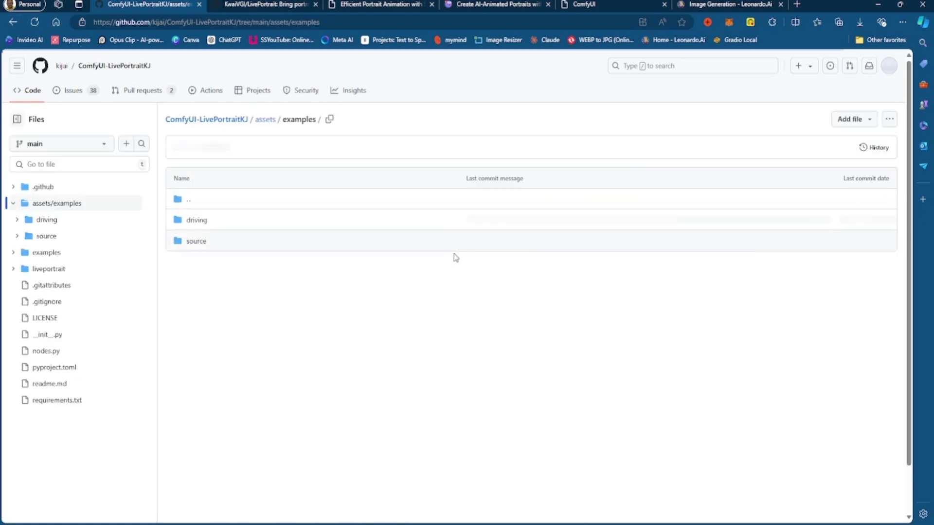
{"action": "left_click", "coordinate": [196, 220]}
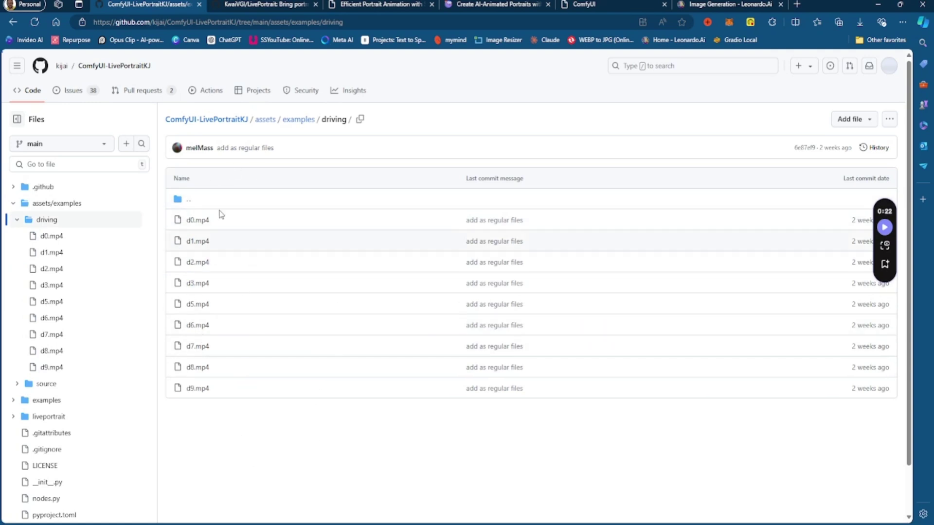
{"action": "left_click", "coordinate": [584, 4]}
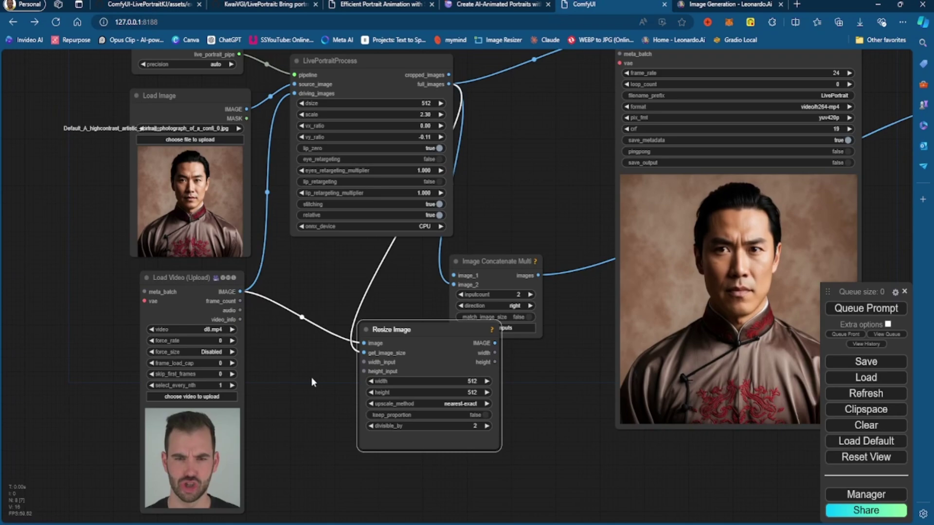
{"action": "scroll", "coordinate": [292, 378], "scroll_direction": "up", "scroll_amount": 3}
{"action": "scroll", "coordinate": [292, 379], "scroll_direction": "down", "scroll_amount": 3}
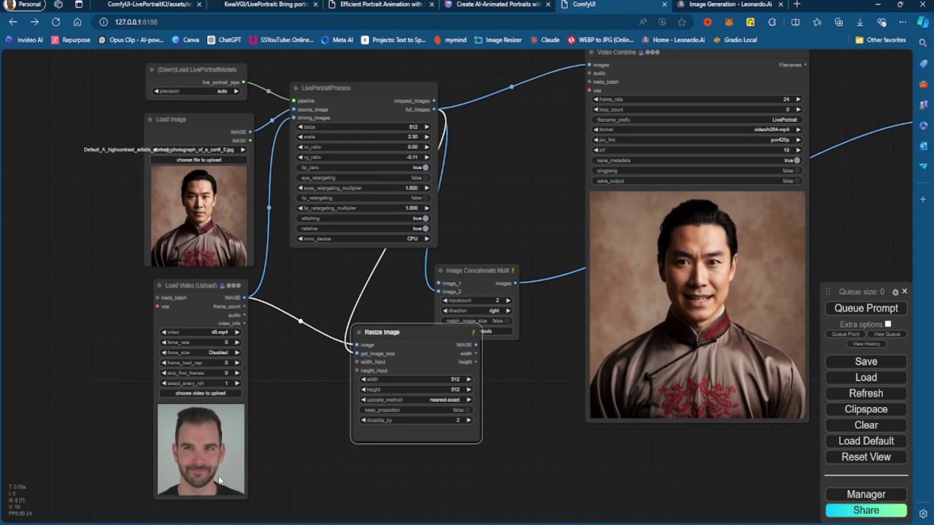
{"action": "scroll", "coordinate": [299, 436], "scroll_direction": "up", "scroll_amount": 2}
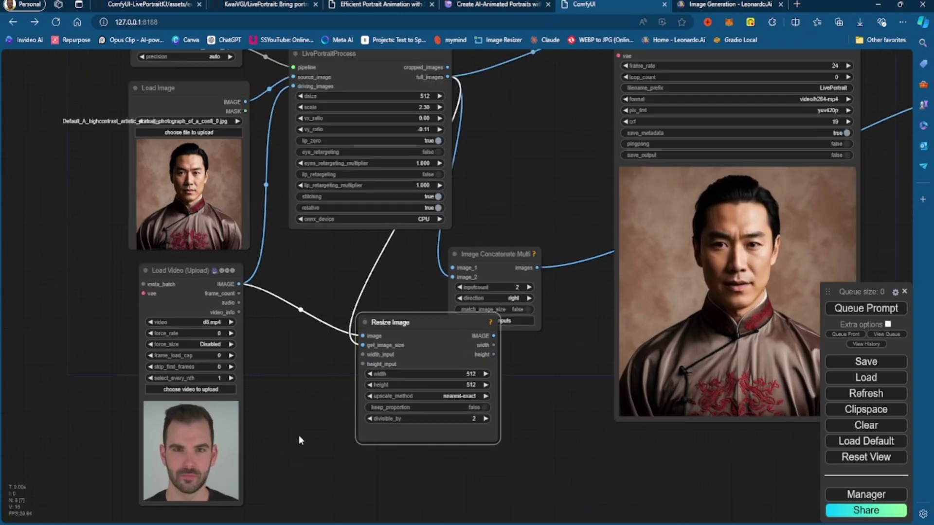
{"action": "scroll", "coordinate": [306, 336], "scroll_direction": "down", "scroll_amount": 3}
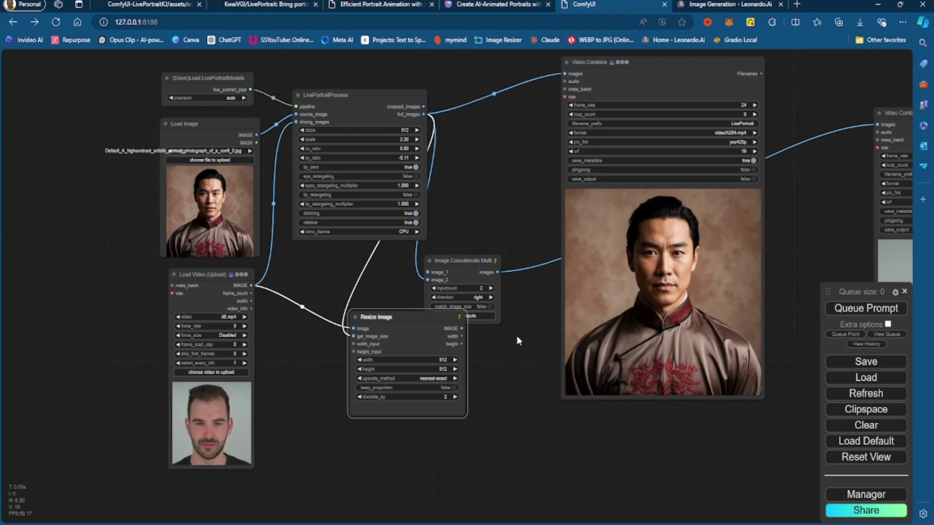
{"action": "left_click_drag", "start_coordinate": [517, 349], "coordinate": [147, 299]}
{"action": "scroll", "coordinate": [438, 313], "scroll_direction": "down", "scroll_amount": 3}
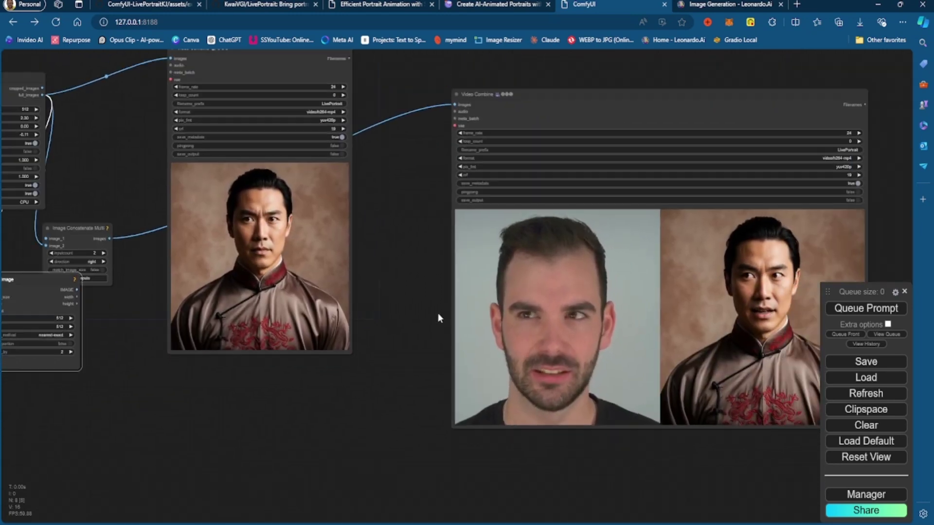
{"action": "left_click_drag", "start_coordinate": [396, 320], "coordinate": [483, 507]}
{"action": "scroll", "coordinate": [456, 330], "scroll_direction": "up", "scroll_amount": 3}
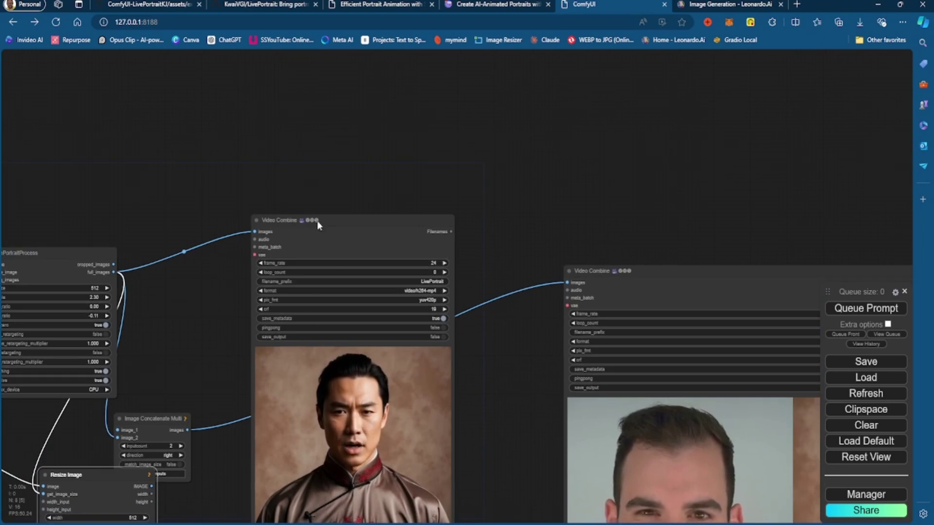
{"action": "scroll", "coordinate": [314, 223], "scroll_direction": "up", "scroll_amount": 3}
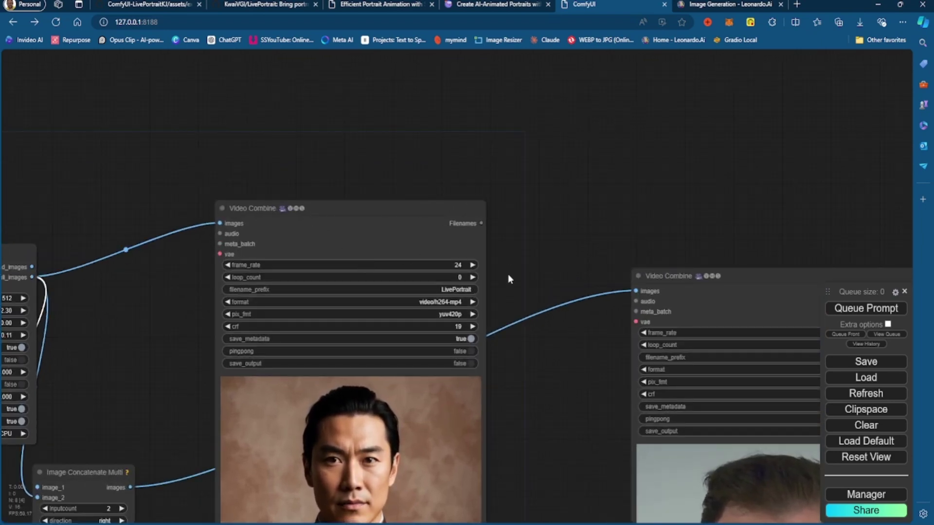
{"action": "left_click_drag", "start_coordinate": [547, 424], "coordinate": [616, 302]}
{"action": "left_click_drag", "start_coordinate": [318, 106], "coordinate": [330, 244]}
{"action": "scroll", "coordinate": [379, 246], "scroll_direction": "up", "scroll_amount": 2}
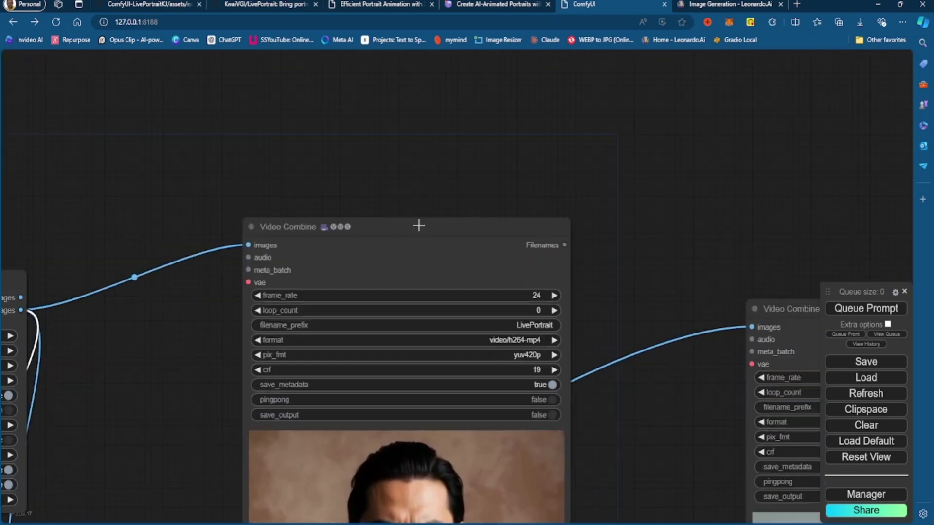
{"action": "scroll", "coordinate": [412, 238], "scroll_direction": "down", "scroll_amount": 5}
{"action": "scroll", "coordinate": [384, 263], "scroll_direction": "up", "scroll_amount": 4}
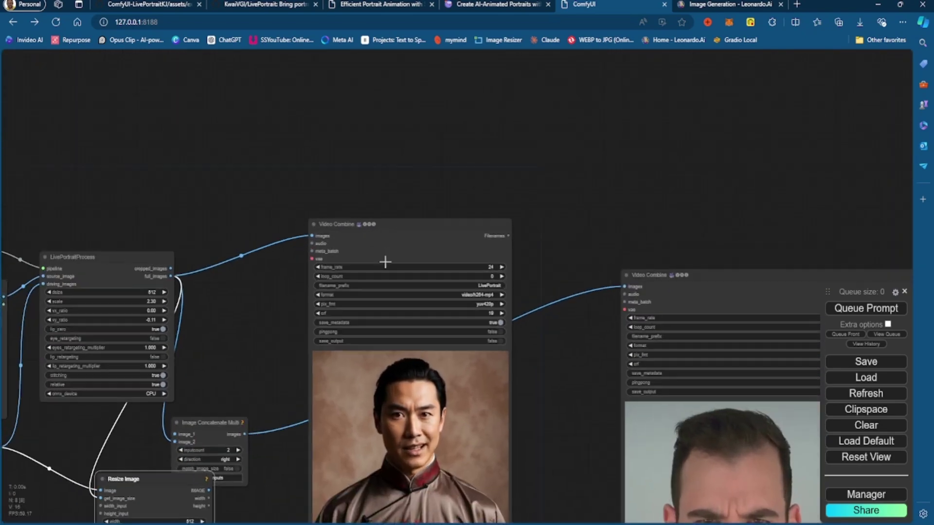
{"action": "left_click_drag", "start_coordinate": [515, 343], "coordinate": [417, 402]}
Step: Pan and zoom the canvas to inspect both output videos and the first output node
{"action": "left_click_drag", "start_coordinate": [417, 451], "coordinate": [230, 154]}
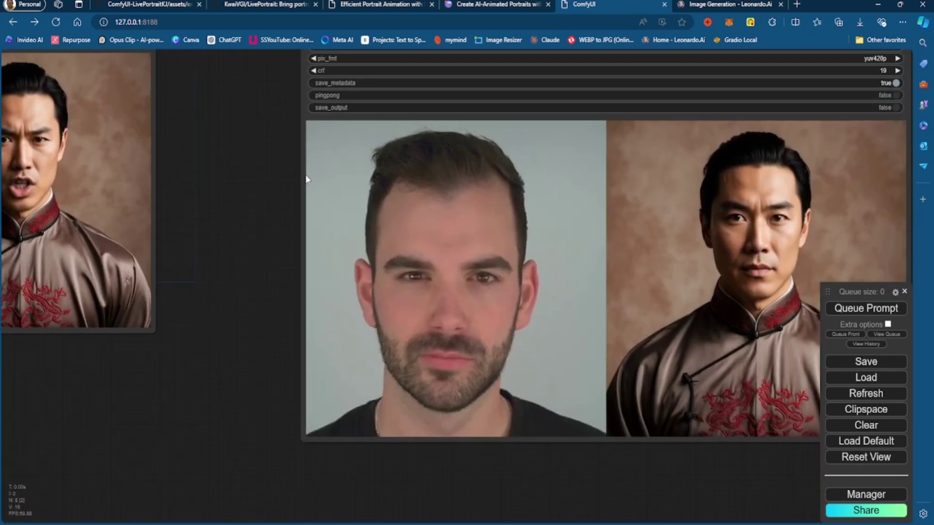
{"action": "scroll", "coordinate": [358, 210], "scroll_direction": "down", "scroll_amount": 3}
{"action": "left_click_drag", "start_coordinate": [244, 240], "coordinate": [207, 455]}
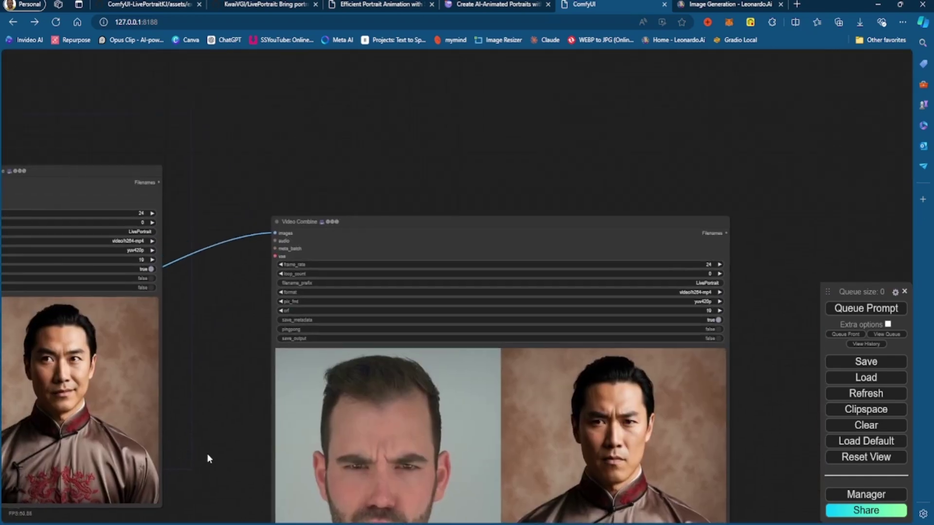
{"action": "scroll", "coordinate": [165, 284], "scroll_direction": "up", "scroll_amount": 1}
{"action": "scroll", "coordinate": [164, 284], "scroll_direction": "up", "scroll_amount": 1}
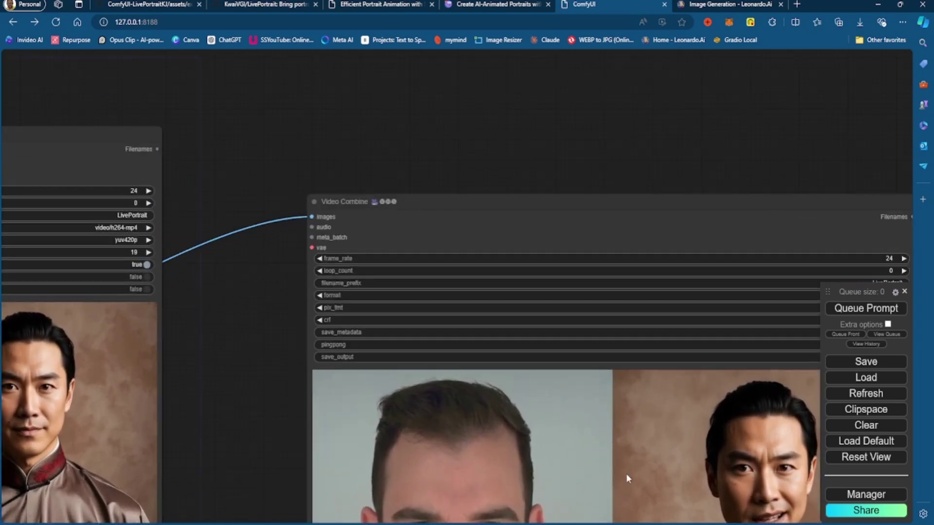
{"action": "left_click_drag", "start_coordinate": [271, 290], "coordinate": [307, 117]}
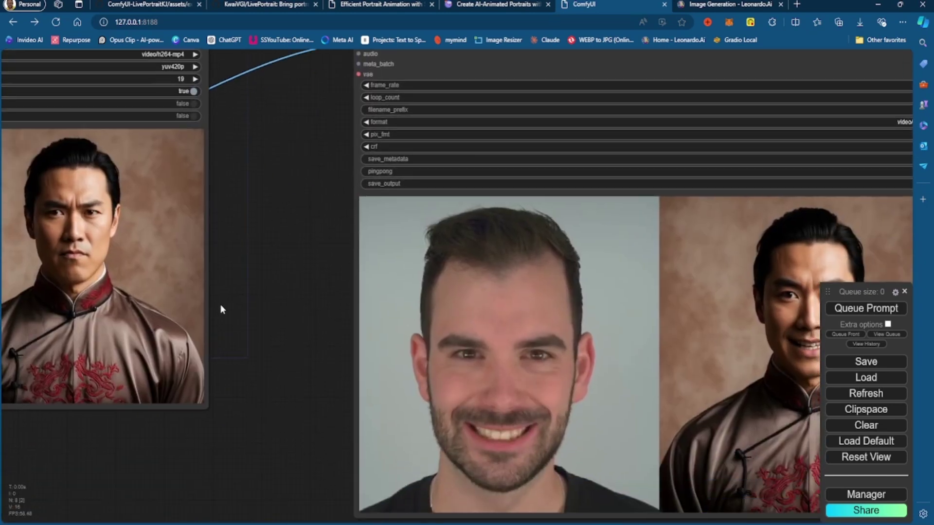
{"action": "left_click_drag", "start_coordinate": [296, 315], "coordinate": [572, 513]}
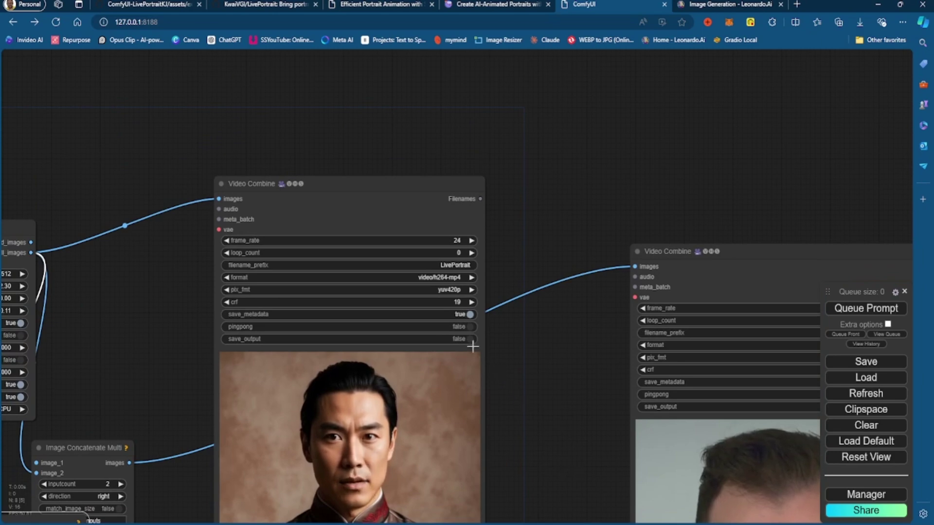
{"action": "left_click_drag", "start_coordinate": [509, 352], "coordinate": [406, 281]}
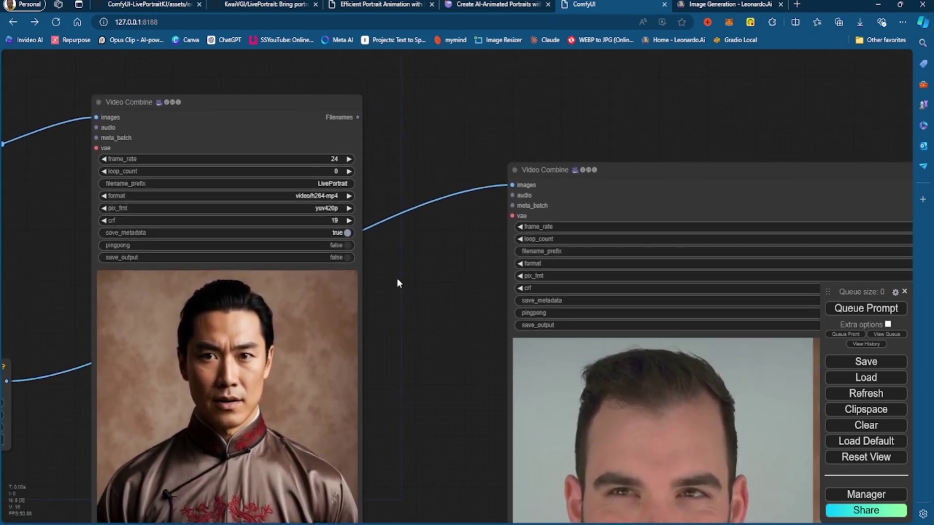
{"action": "left_click_drag", "start_coordinate": [461, 309], "coordinate": [527, 373]}
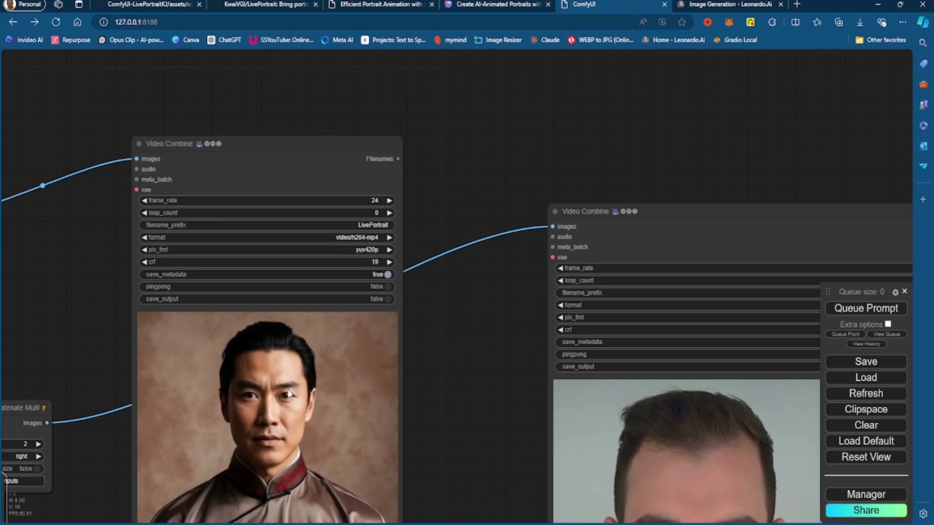
Step: Move the comparison Video Combine node up beside the first output, then view the whole workflow
{"action": "scroll", "coordinate": [266, 397], "scroll_direction": "down", "scroll_amount": 4}
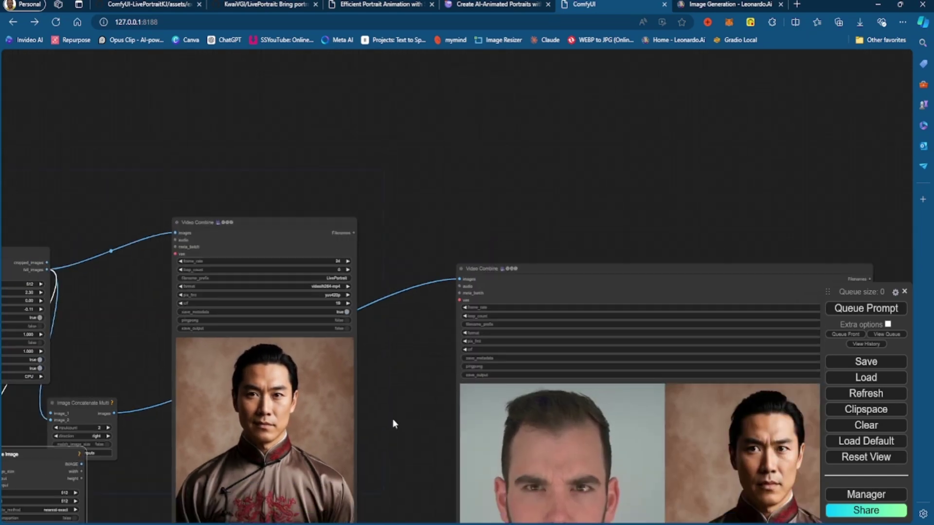
{"action": "left_click_drag", "start_coordinate": [393, 419], "coordinate": [255, 409]}
{"action": "scroll", "coordinate": [255, 407], "scroll_direction": "up", "scroll_amount": 3}
{"action": "scroll", "coordinate": [255, 408], "scroll_direction": "up", "scroll_amount": 1}
{"action": "left_click_drag", "start_coordinate": [376, 344], "coordinate": [307, 305]}
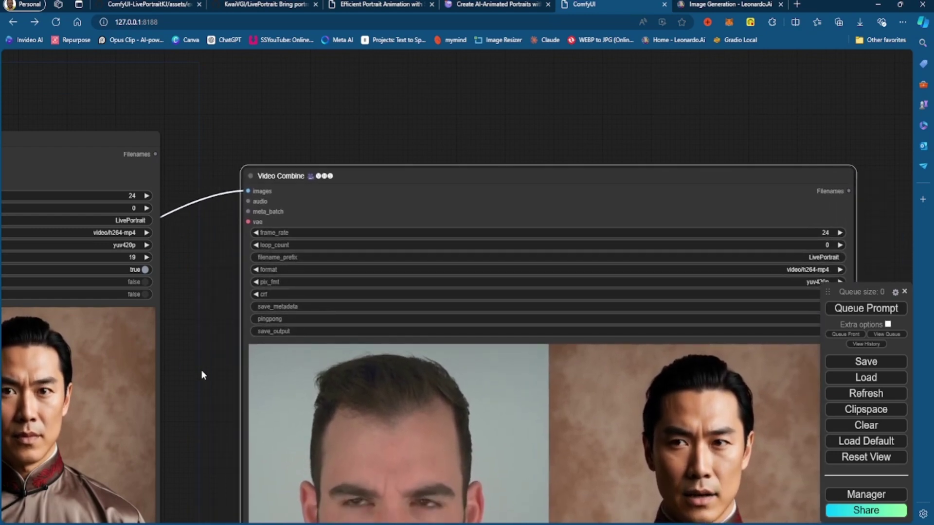
{"action": "scroll", "coordinate": [202, 375], "scroll_direction": "down", "scroll_amount": 1}
{"action": "left_click_drag", "start_coordinate": [203, 411], "coordinate": [407, 303]}
{"action": "scroll", "coordinate": [407, 302], "scroll_direction": "down", "scroll_amount": 4}
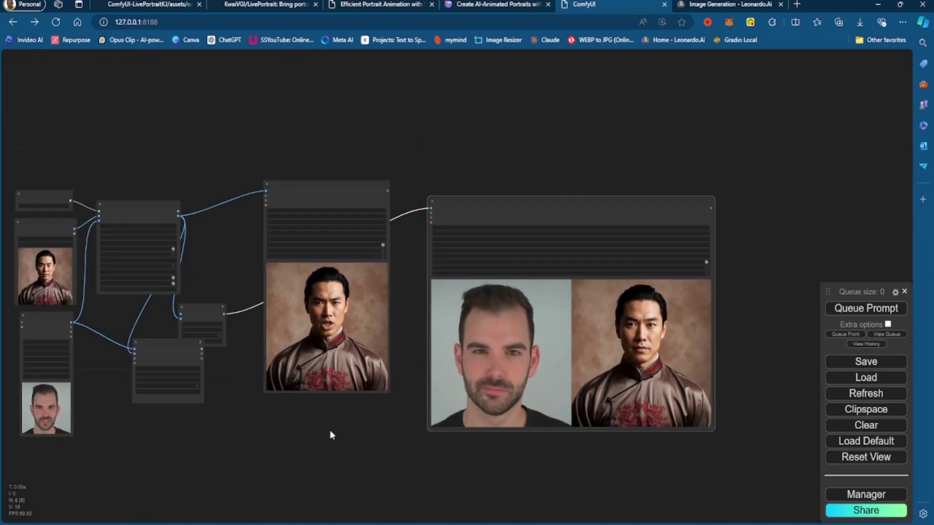
{"action": "scroll", "coordinate": [330, 430], "scroll_direction": "up", "scroll_amount": 3}
{"action": "left_click_drag", "start_coordinate": [302, 455], "coordinate": [208, 506]}
{"action": "scroll", "coordinate": [243, 401], "scroll_direction": "up", "scroll_amount": 2}
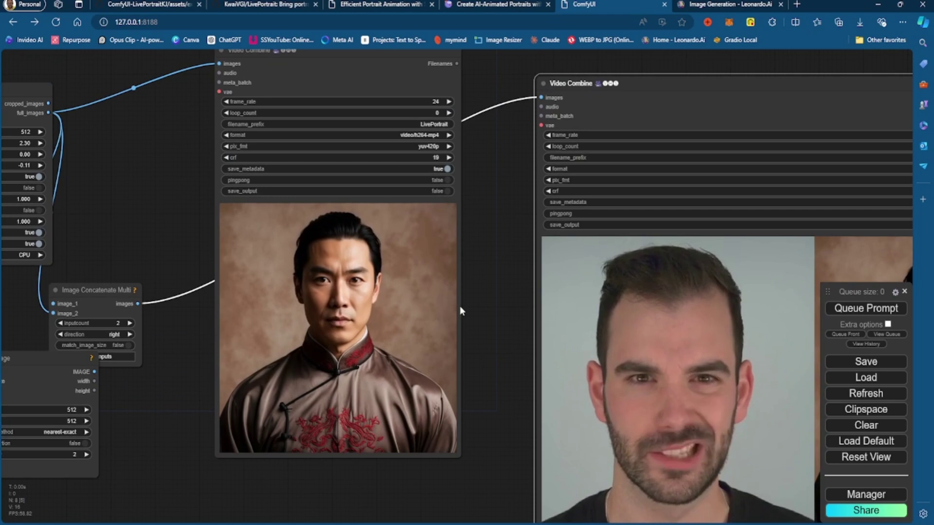
{"action": "scroll", "coordinate": [489, 276], "scroll_direction": "up", "scroll_amount": 2}
{"action": "scroll", "coordinate": [490, 291], "scroll_direction": "up", "scroll_amount": 2}
{"action": "scroll", "coordinate": [491, 306], "scroll_direction": "down", "scroll_amount": 5}
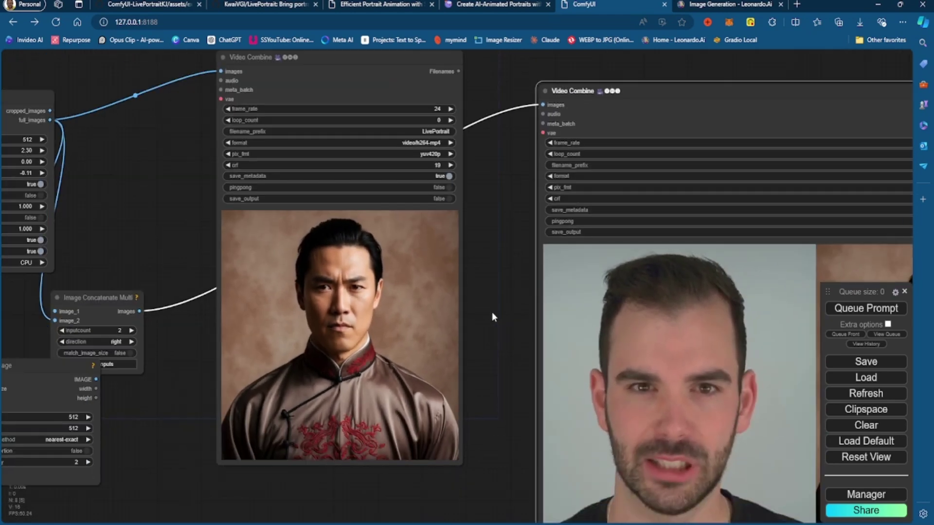
{"action": "scroll", "coordinate": [492, 313], "scroll_direction": "down", "scroll_amount": 2}
{"action": "scroll", "coordinate": [494, 308], "scroll_direction": "down", "scroll_amount": 1}
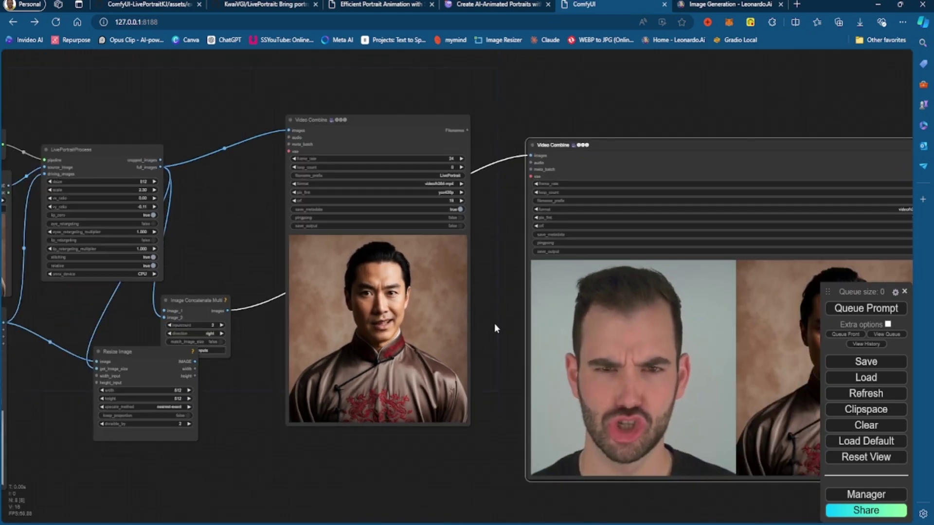